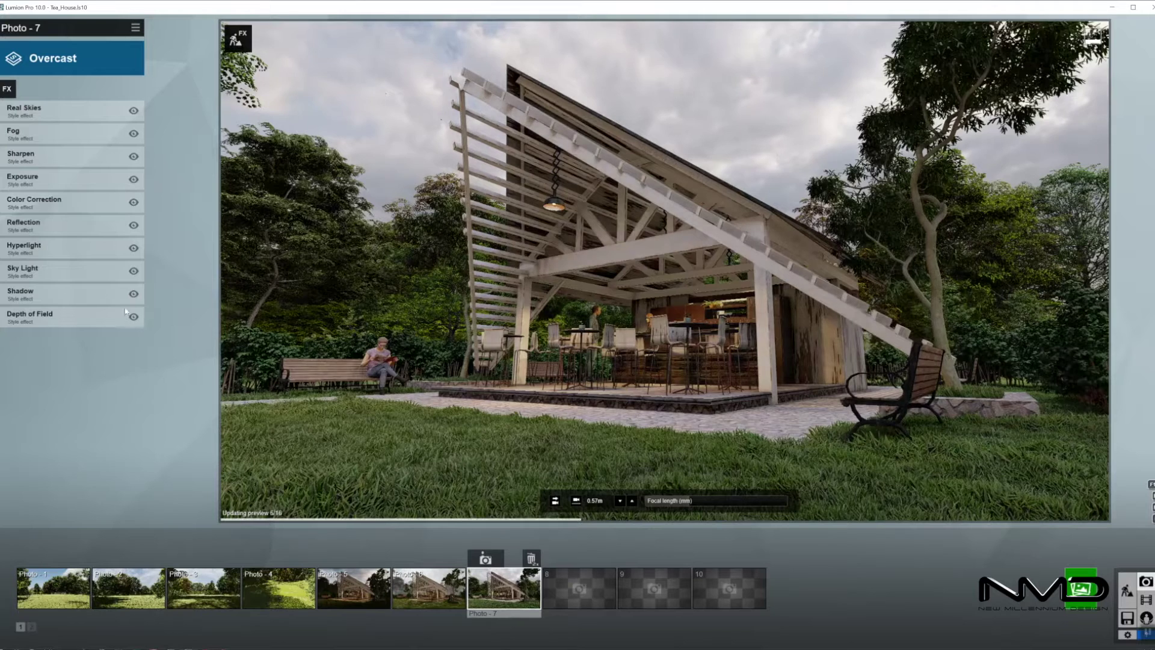
- Add a Lens Flare effect to the photo, adjust its master brightness, streak count and bright-pixel isolation, and refresh the preview
click(8, 89)
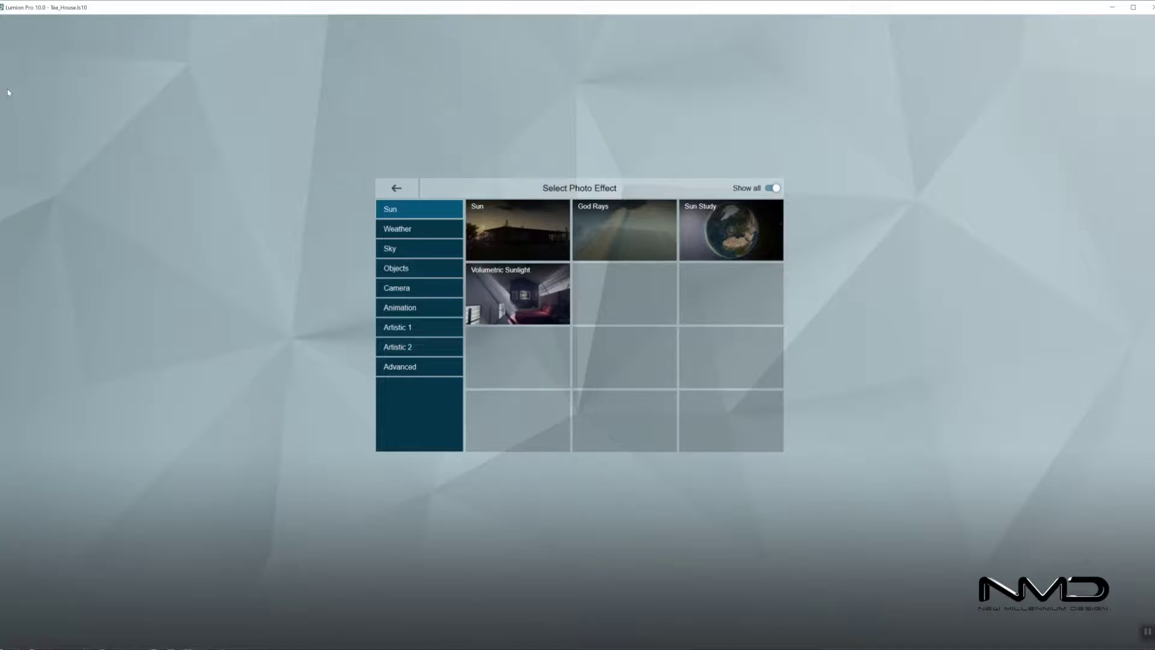
click(426, 290)
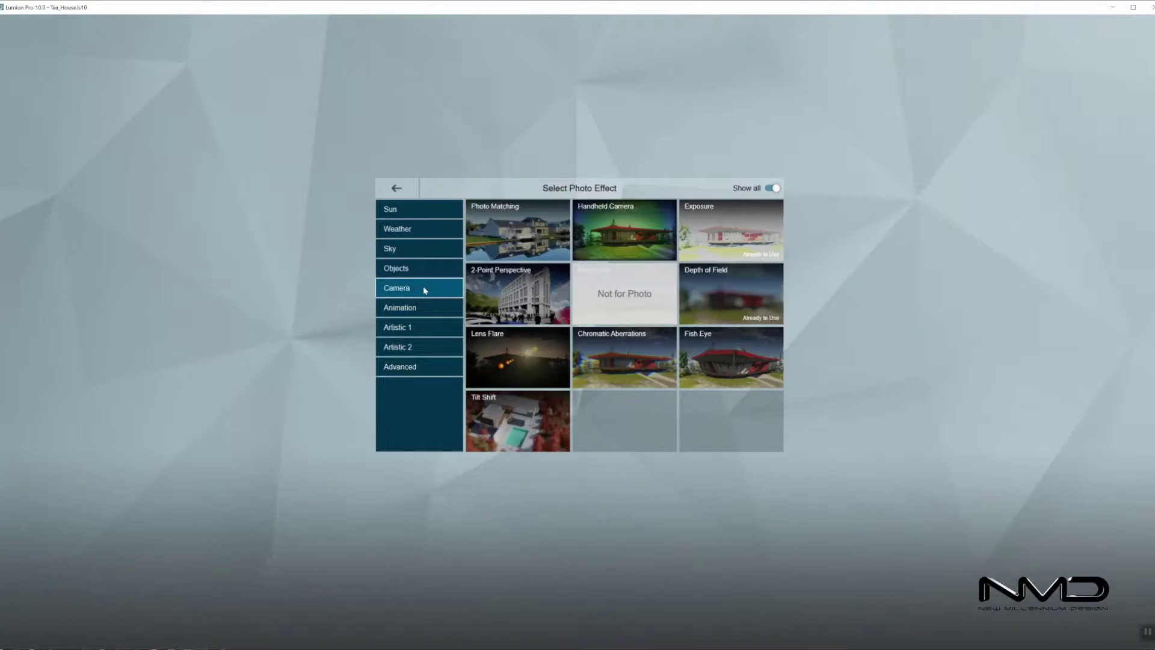
click(517, 356)
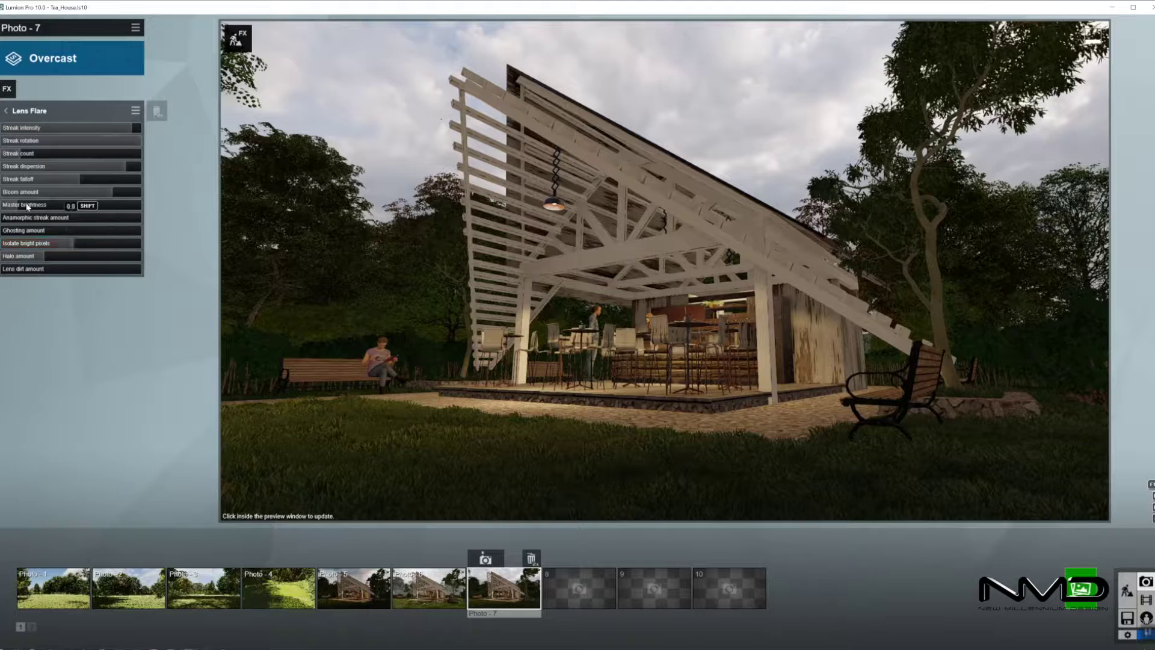
drag(39, 205, 49, 207)
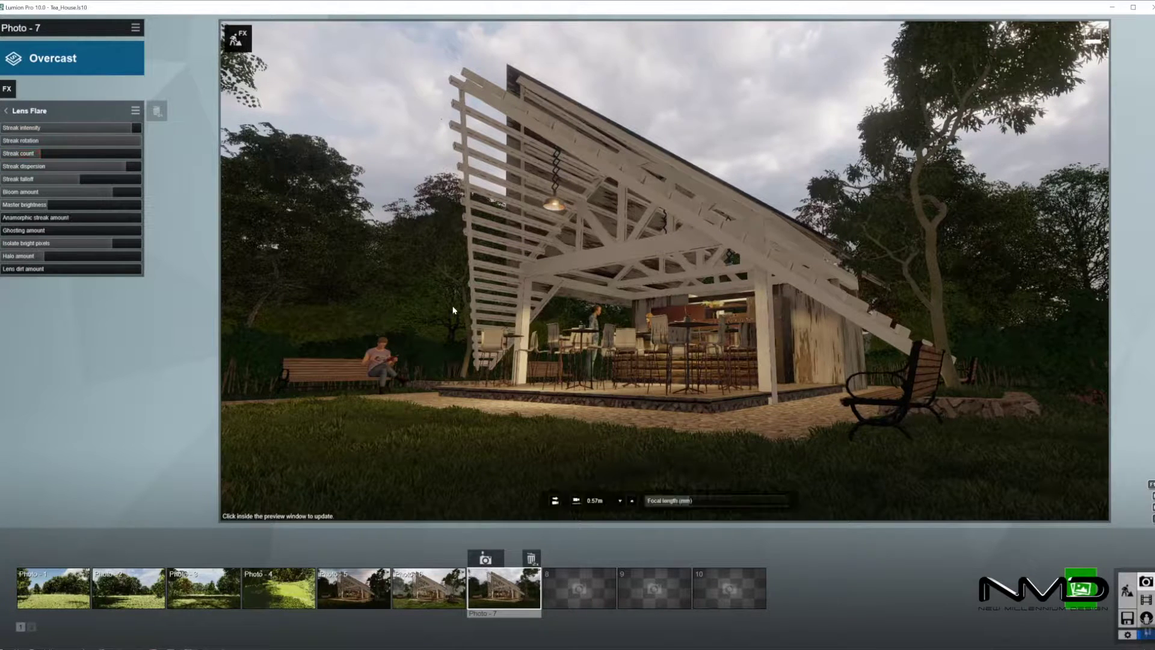
click(593, 318)
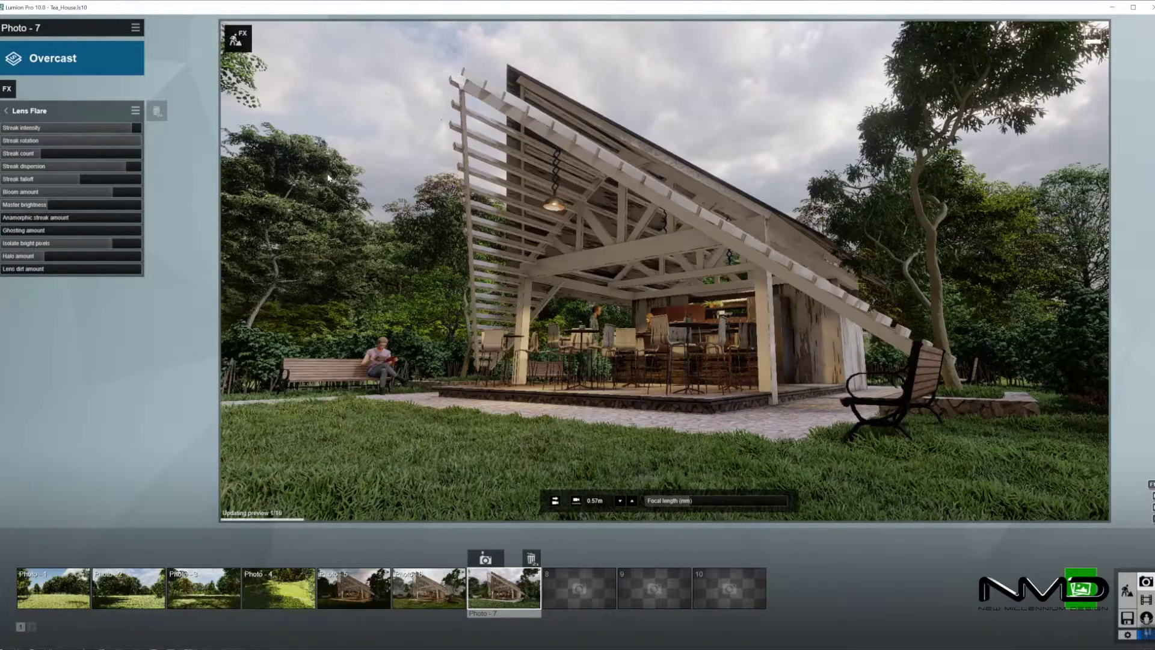
click(8, 111)
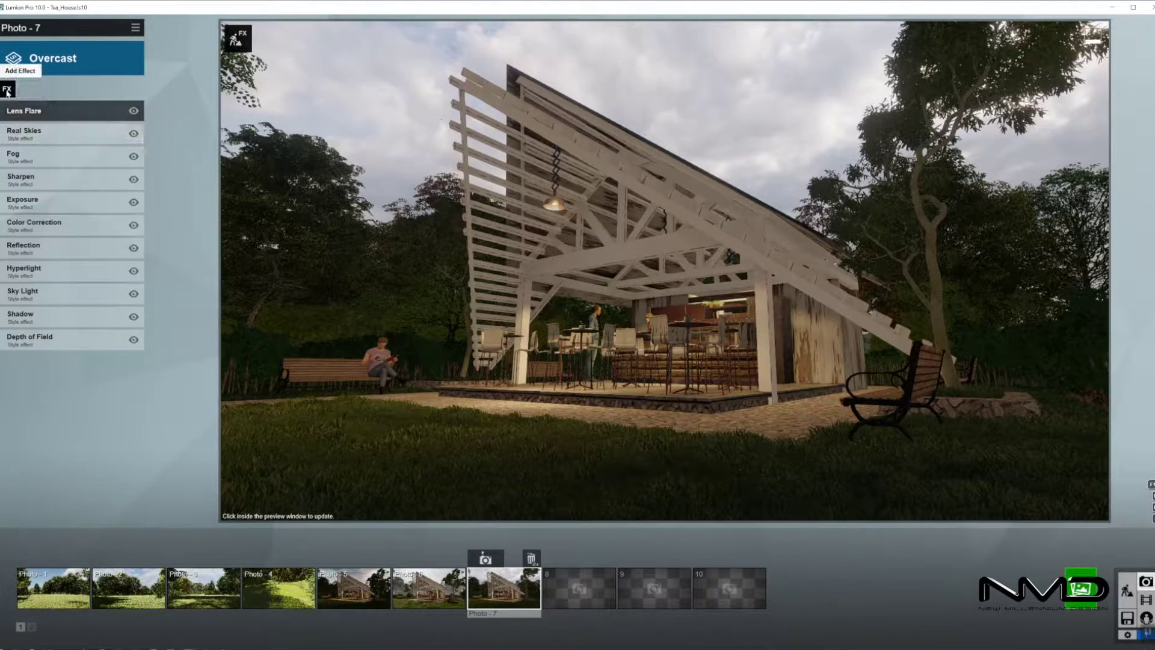
- Add a Precipitation effect to the photo and set its precipitation phase to 0.9
click(7, 90)
click(409, 228)
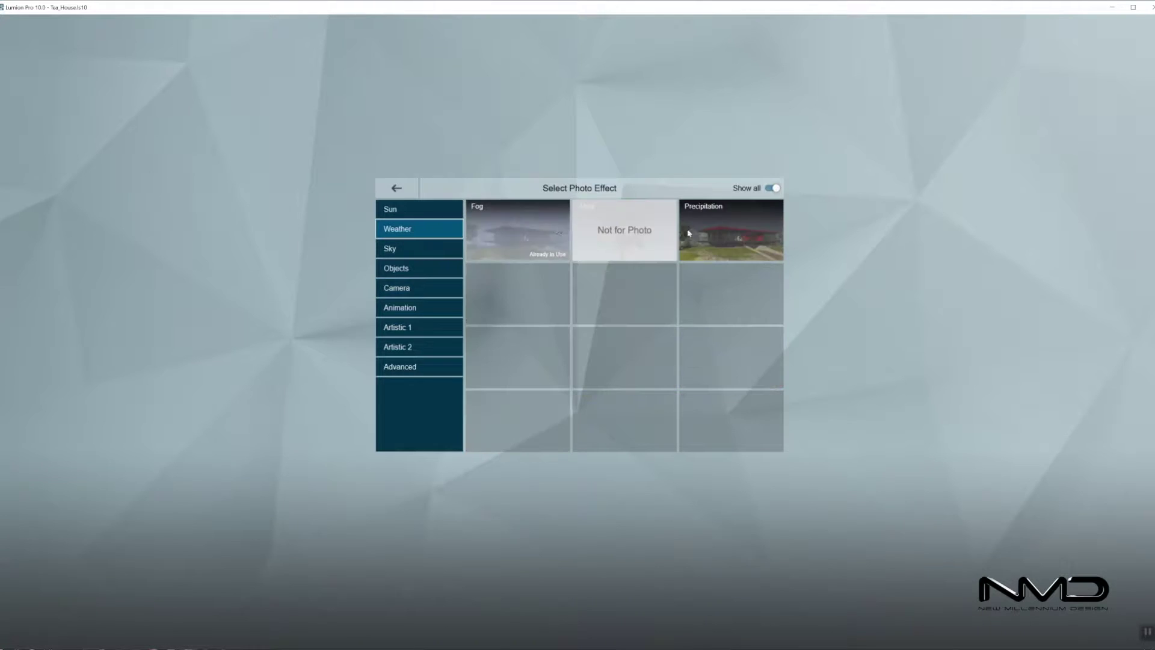
click(722, 231)
click(13, 154)
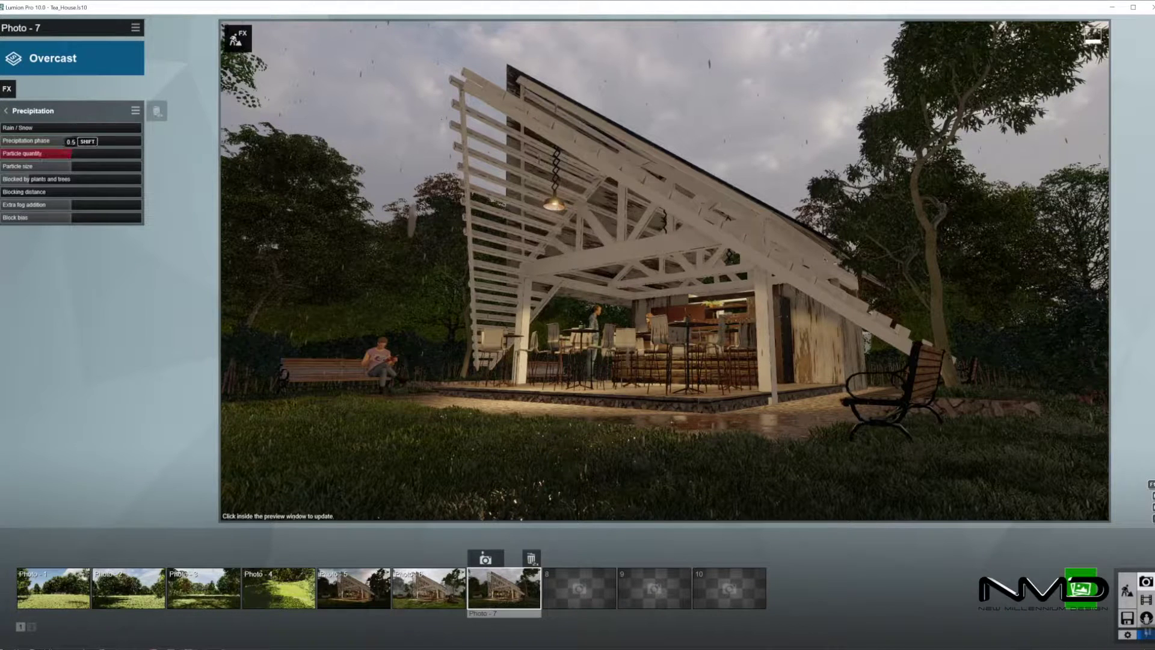
drag(19, 133, 129, 144)
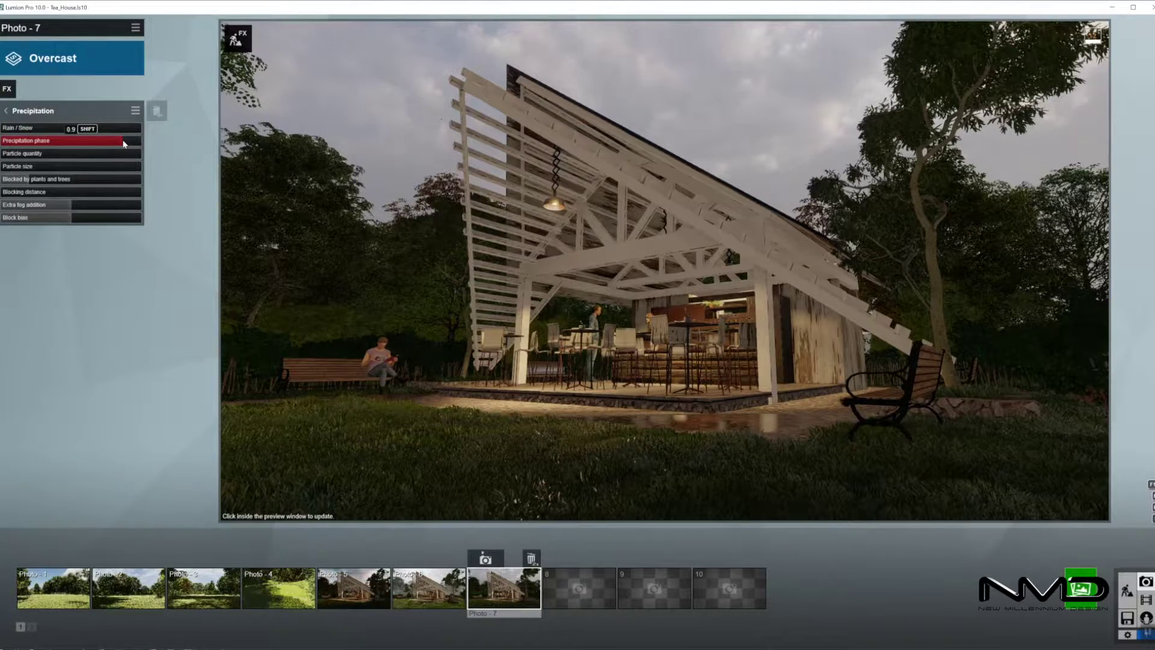
click(6, 110)
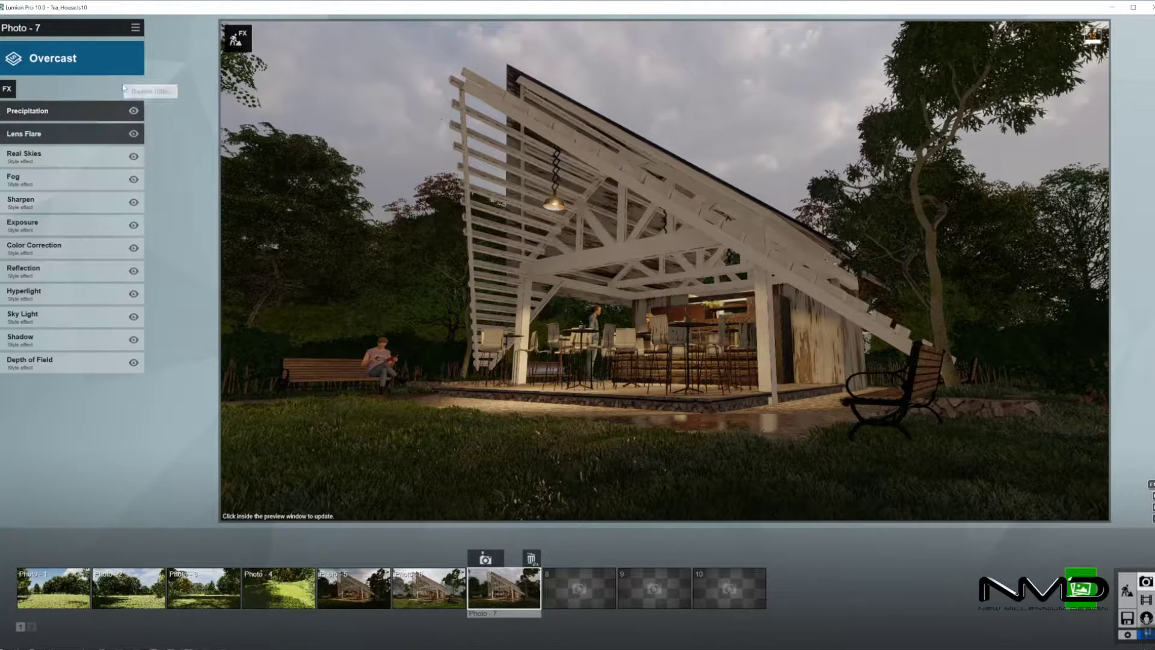
- Replace the Real Skies background with the third Overcast sky
click(74, 158)
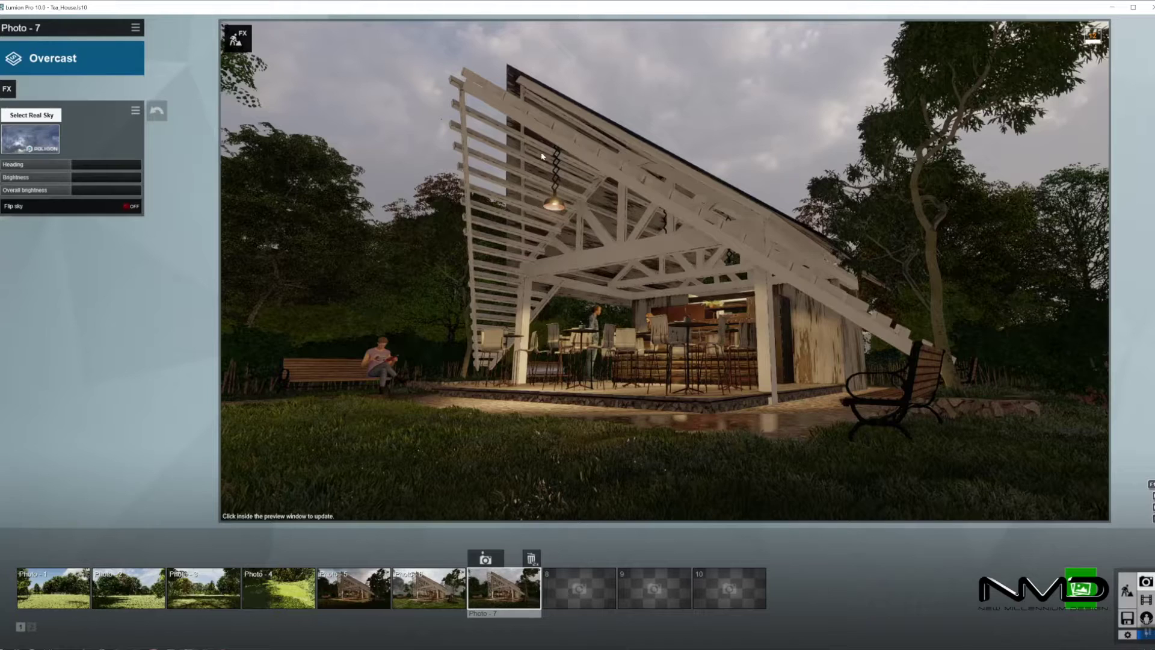
click(30, 138)
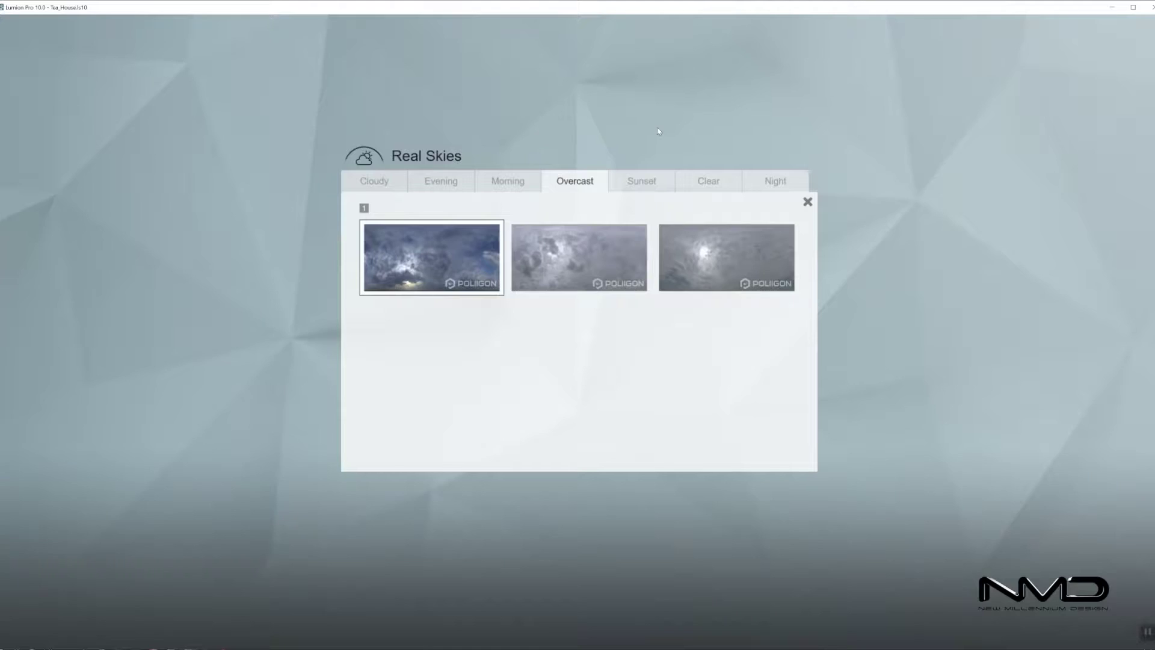
click(699, 284)
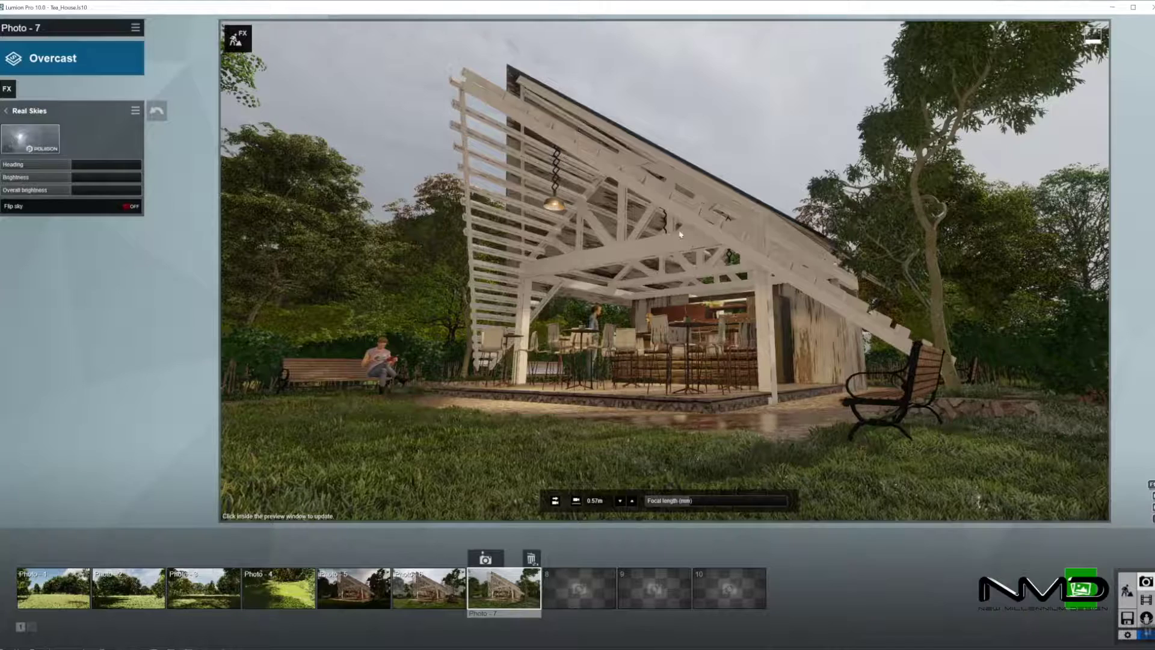
- Look through the Cloudy, Morning, Overcast, Sunset and Clear categories of Real Skies for an alternative sky
click(30, 138)
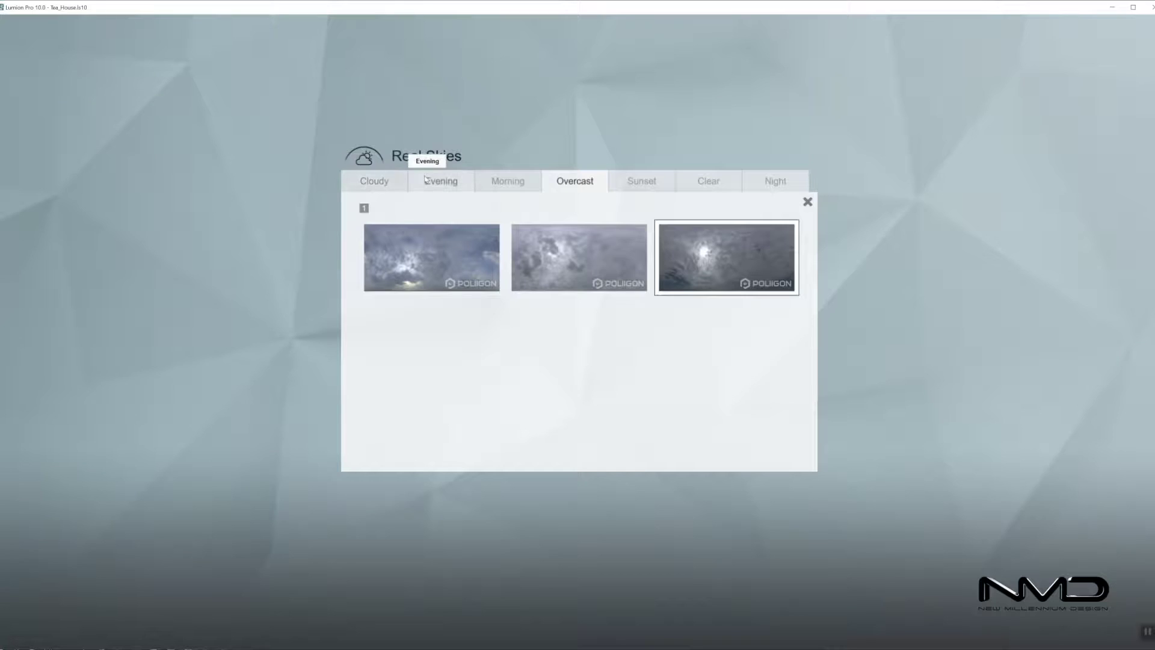
click(374, 180)
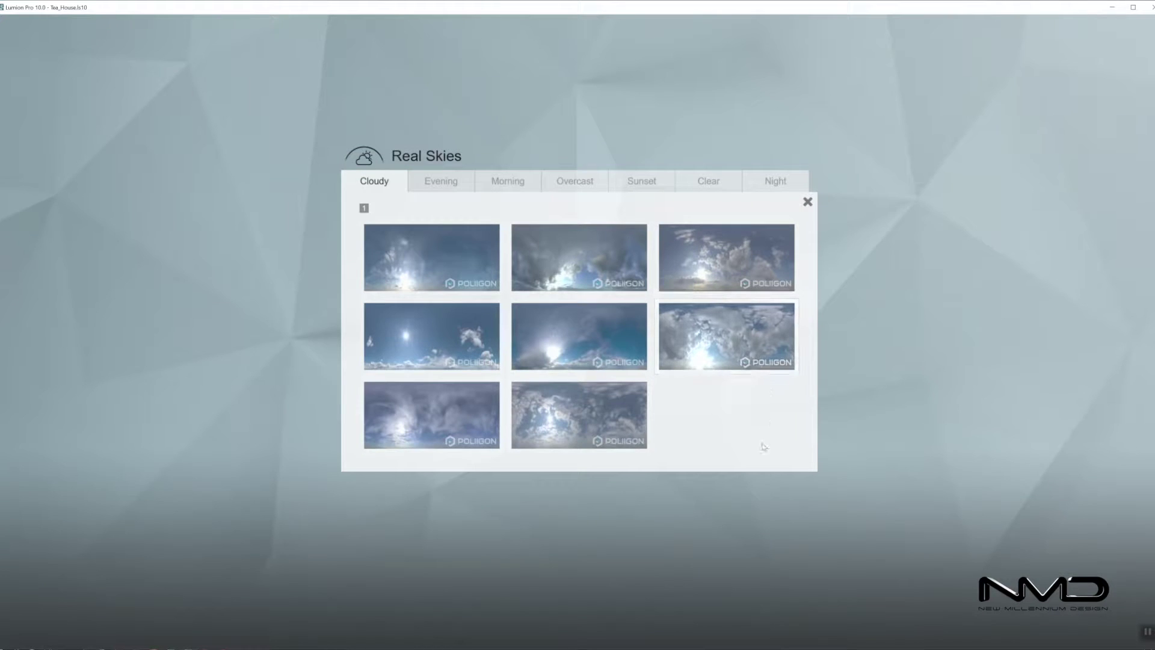
click(522, 183)
click(574, 183)
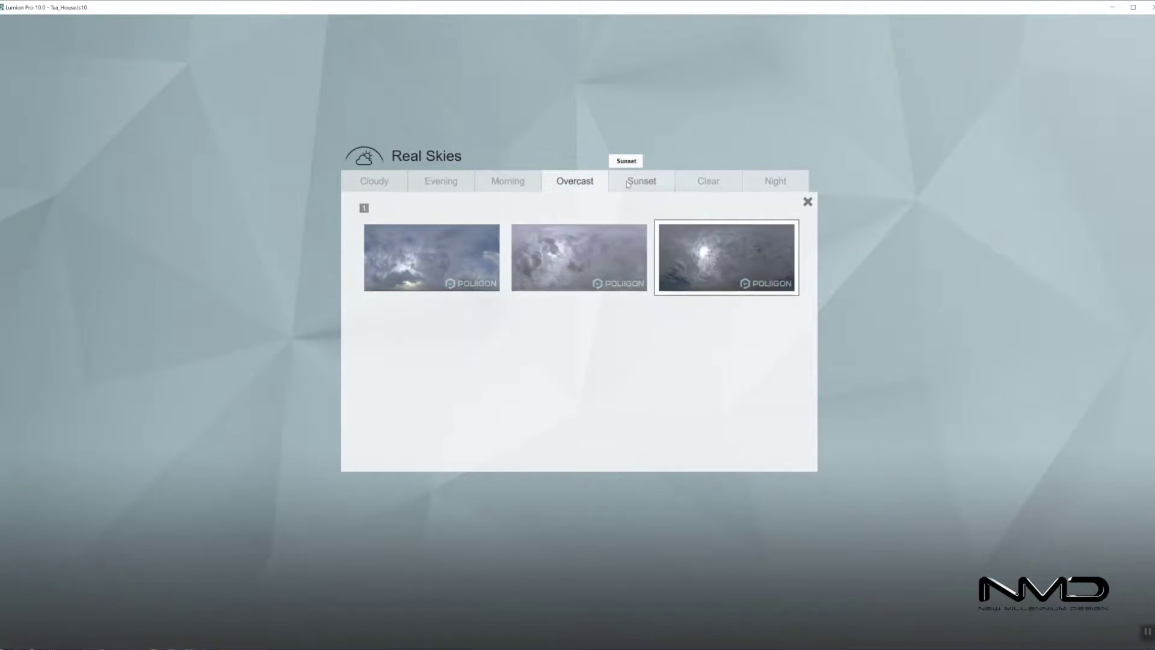
click(642, 182)
click(710, 183)
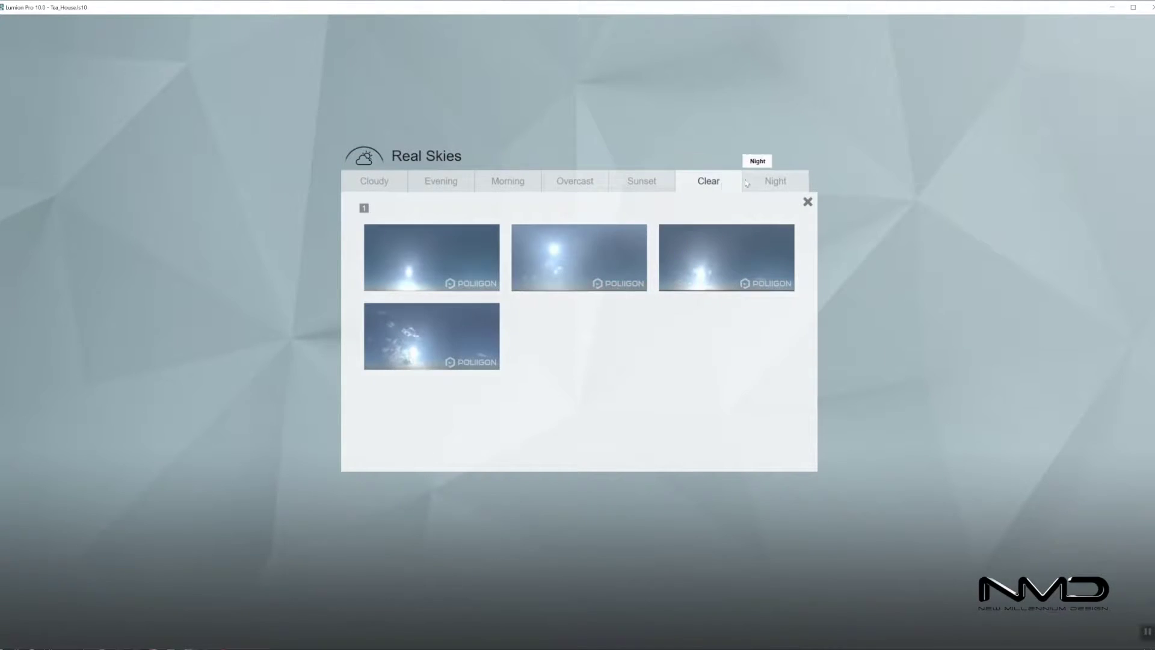
click(524, 181)
click(585, 183)
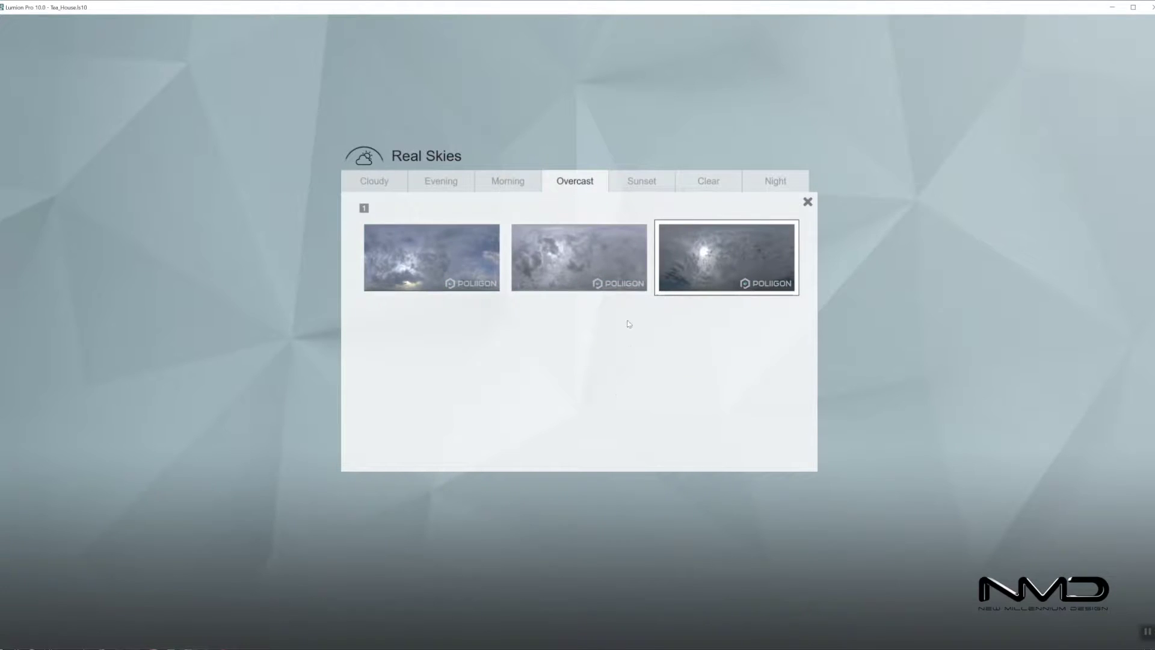
- Try the second Overcast sky and switch back to the third one
click(761, 271)
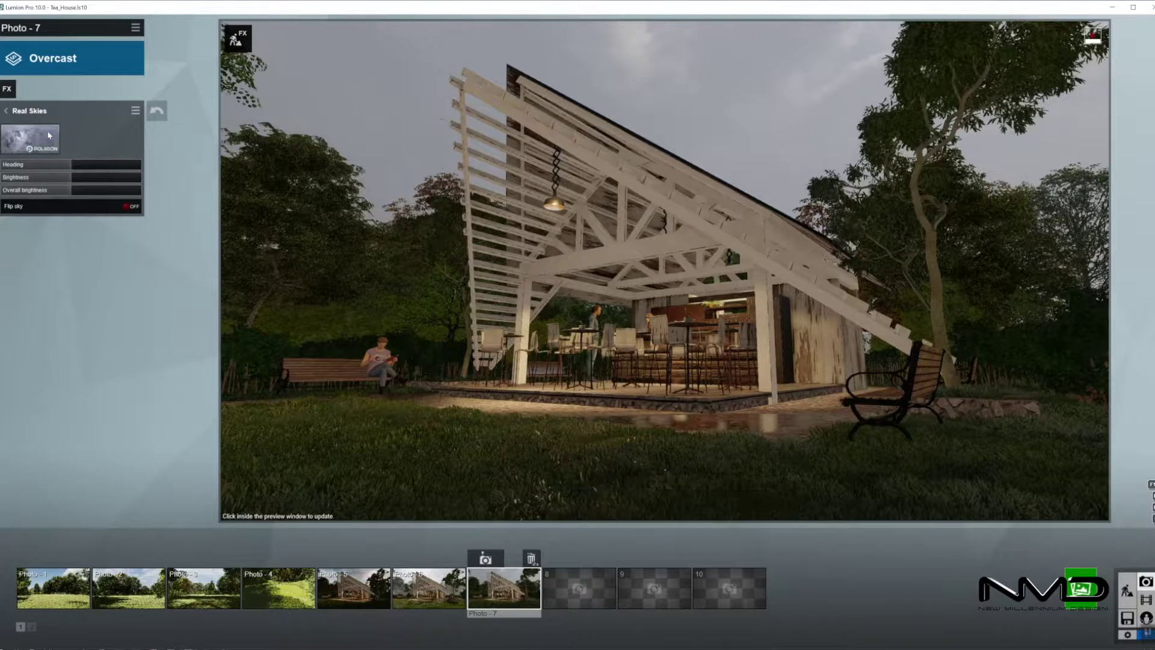
click(30, 138)
click(718, 256)
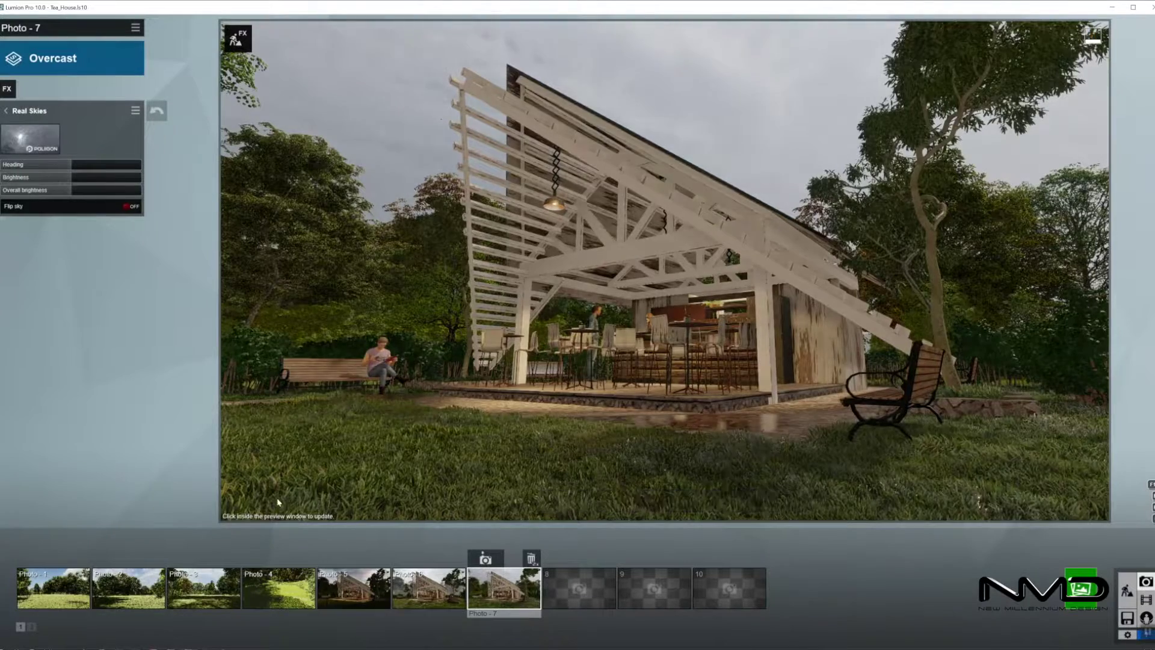
- Set the real sky's heading to about -93.5° and its brightness to about 1.0, and refresh the preview
mouse_move(33, 164)
mouse_down()
mouse_move(20, 166)
mouse_move(35, 164)
mouse_up()
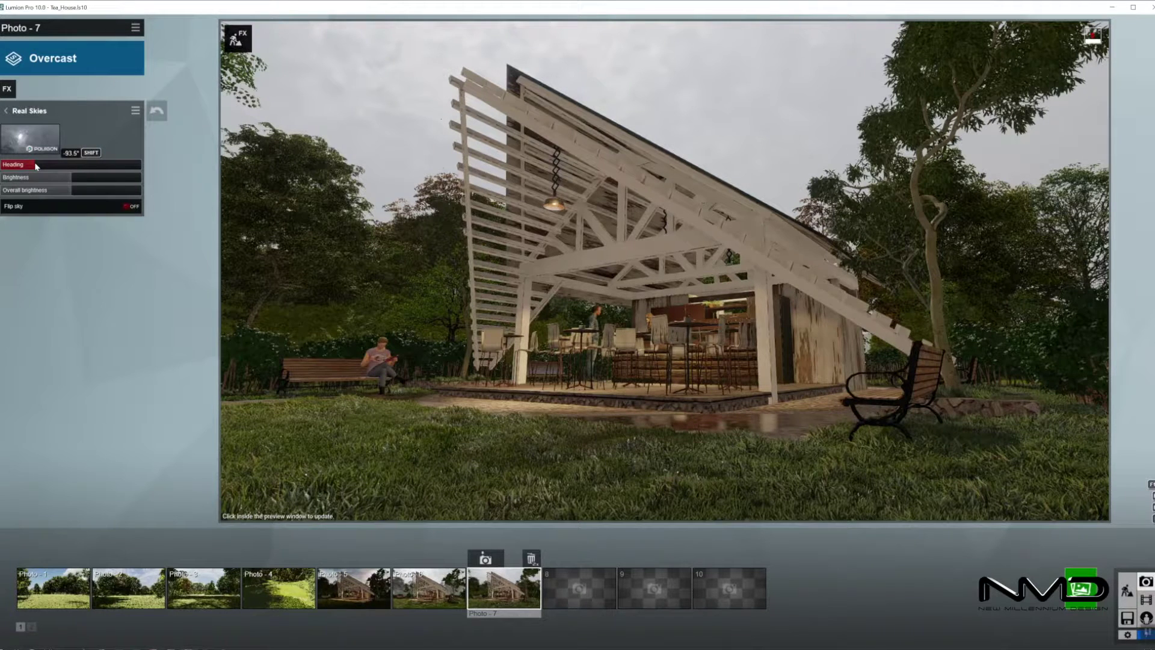
drag(76, 179, 70, 180)
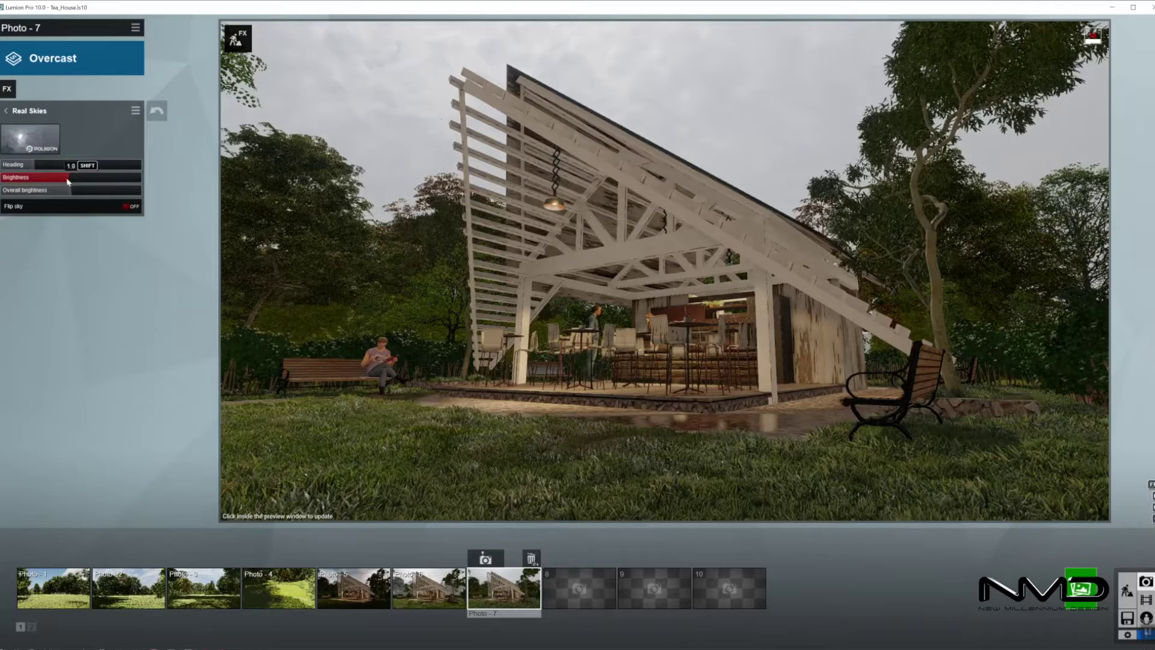
click(751, 286)
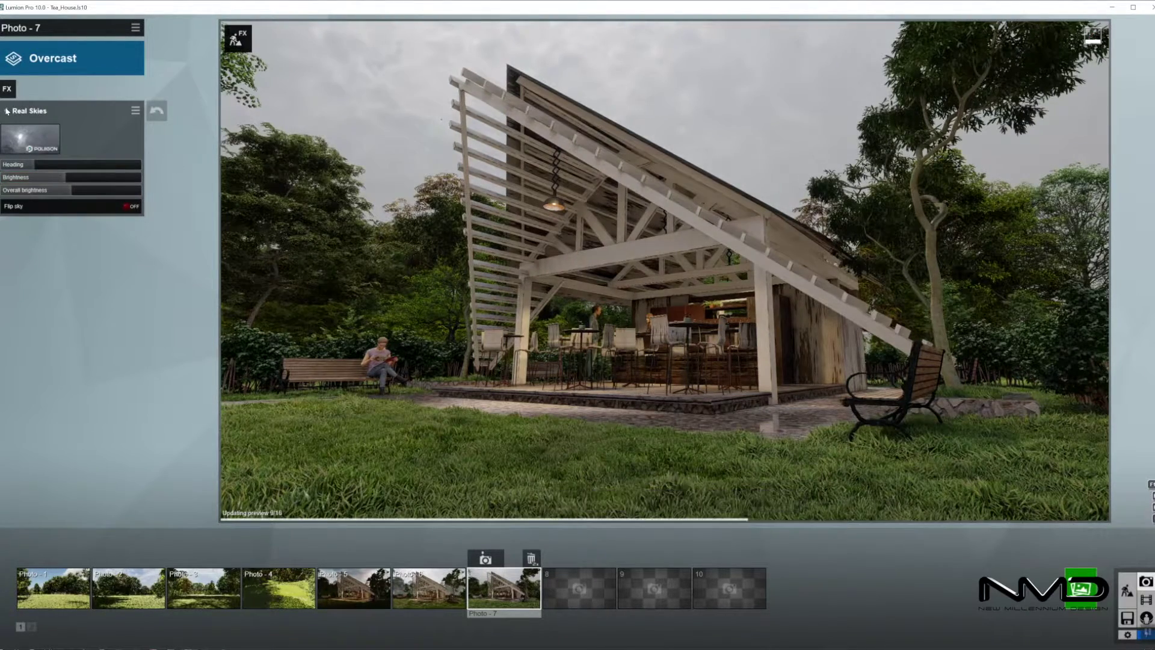
click(24, 111)
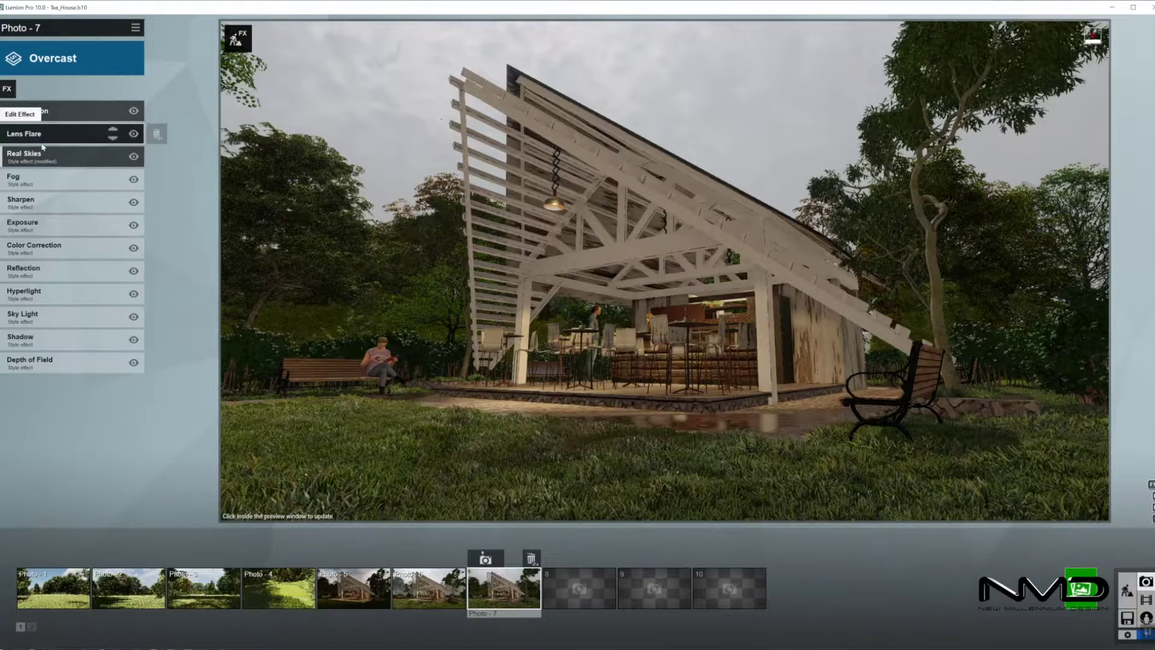
- Thicken the Fog effect by setting its density to 1.4 and its falloff to 0.3
click(63, 179)
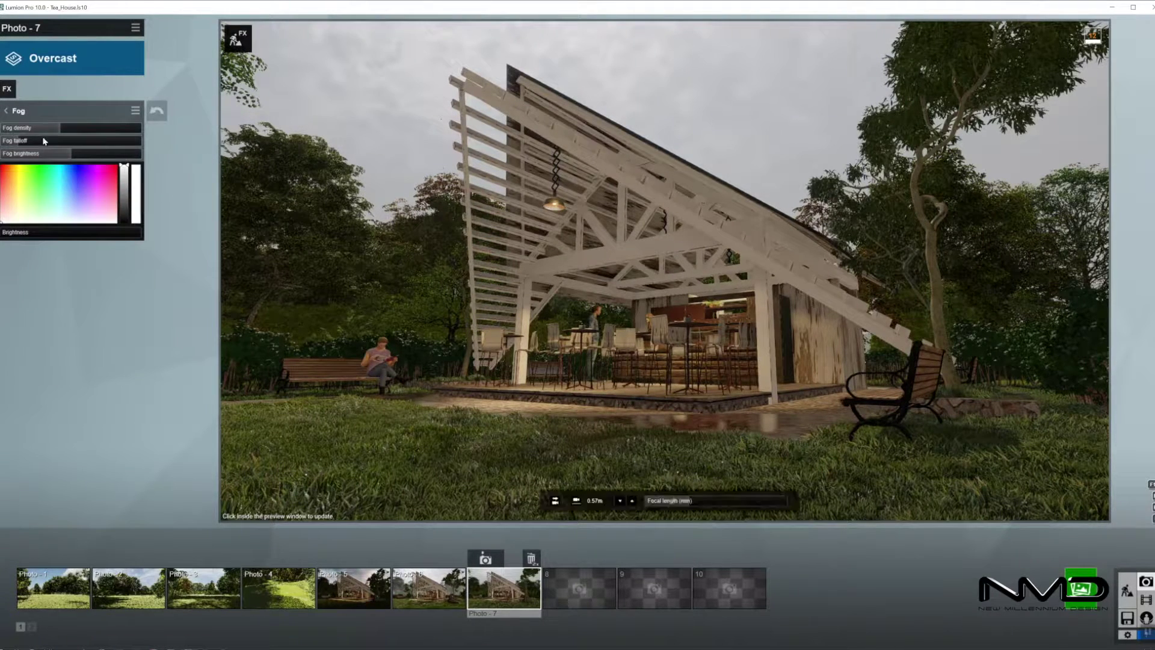
drag(55, 132, 45, 146)
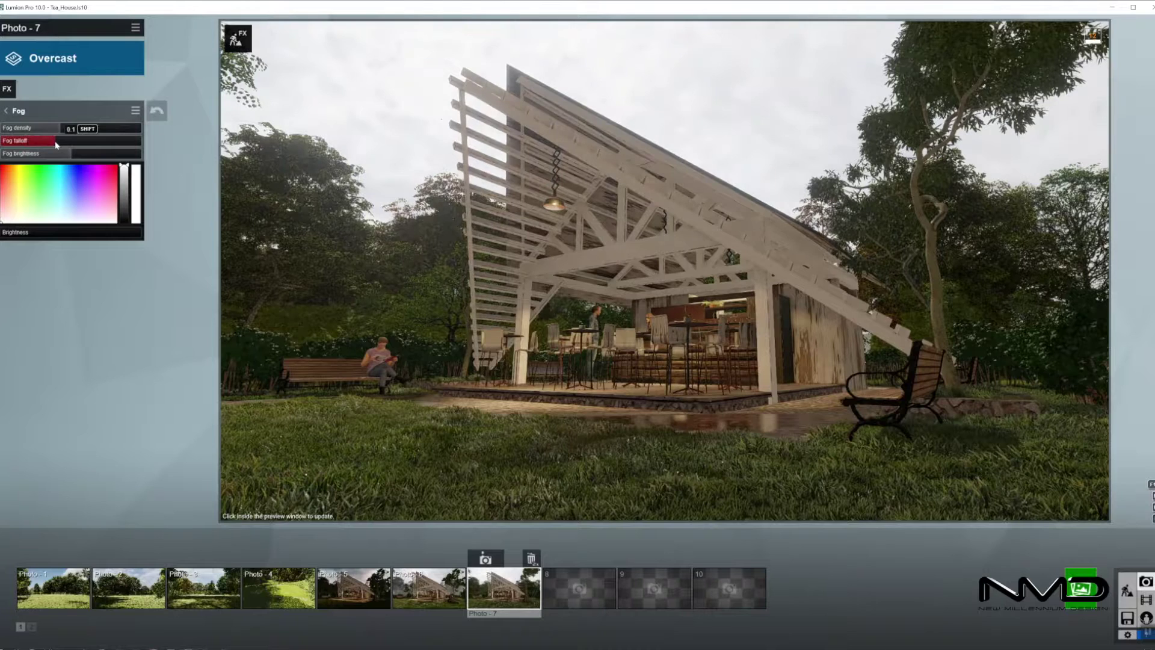
drag(60, 129, 74, 129)
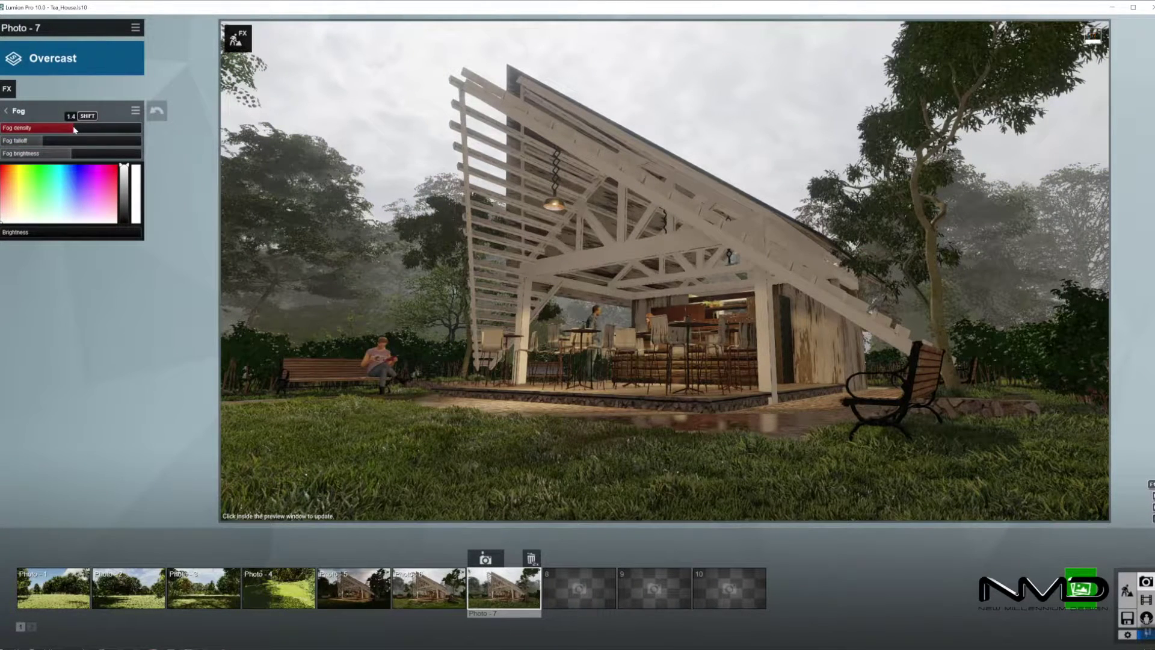
drag(45, 139, 60, 139)
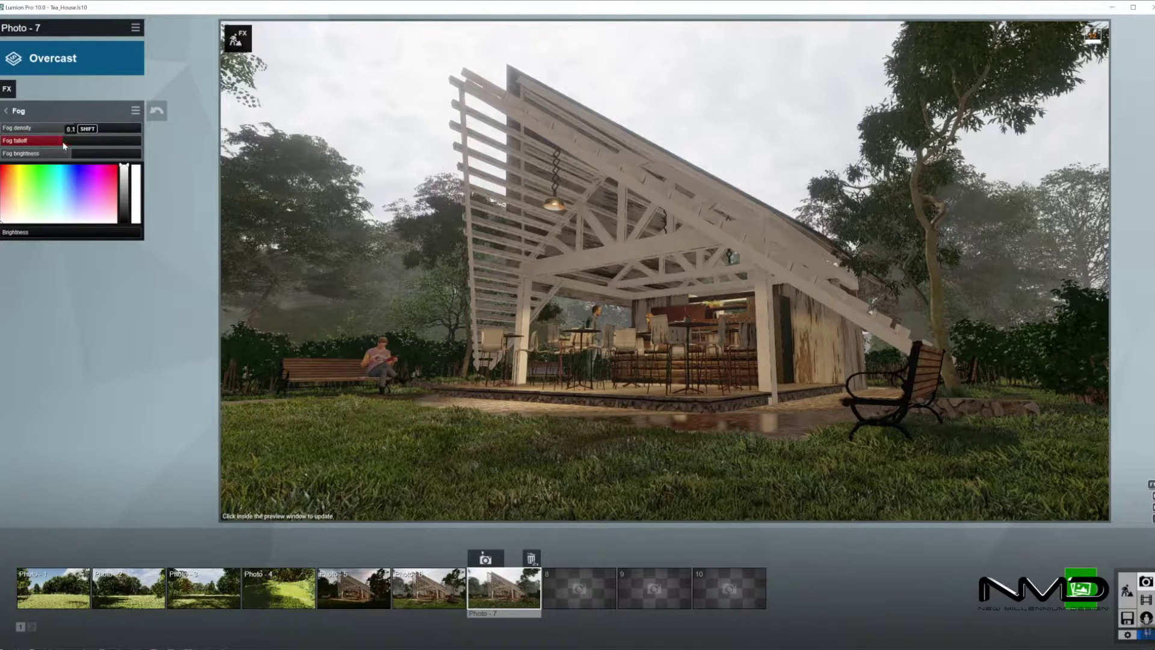
drag(7, 236, 19, 235)
drag(60, 141, 95, 143)
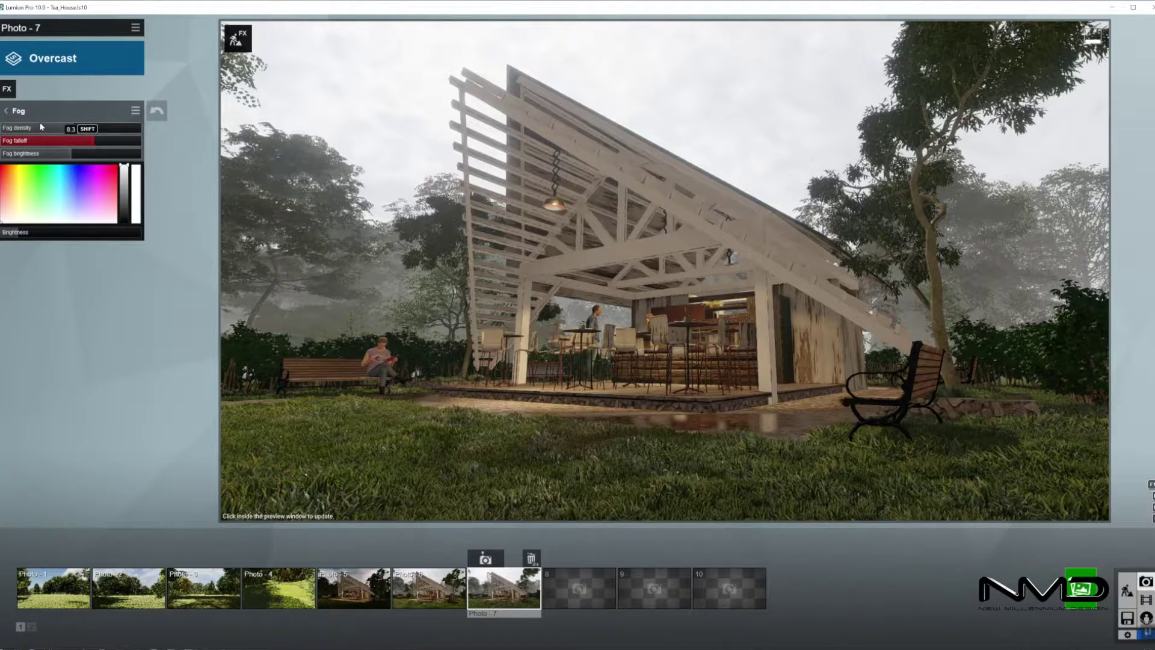
click(9, 112)
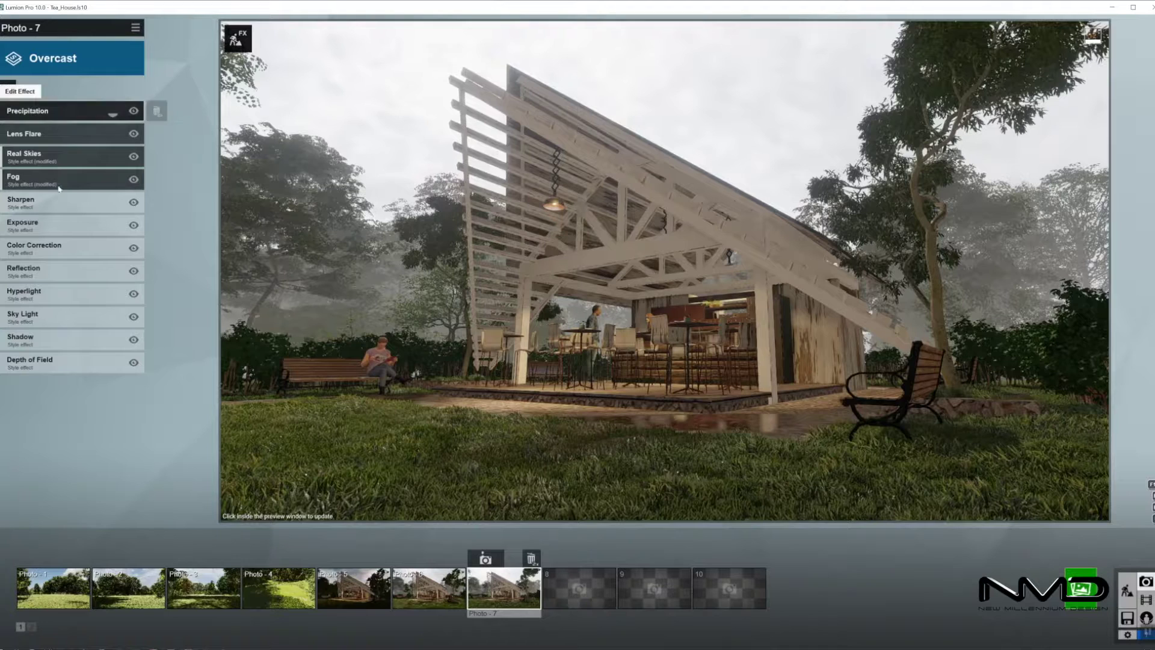
- Adjust the Sharpen effect's intensity and set the Color Correction brightness to 0.7
click(36, 202)
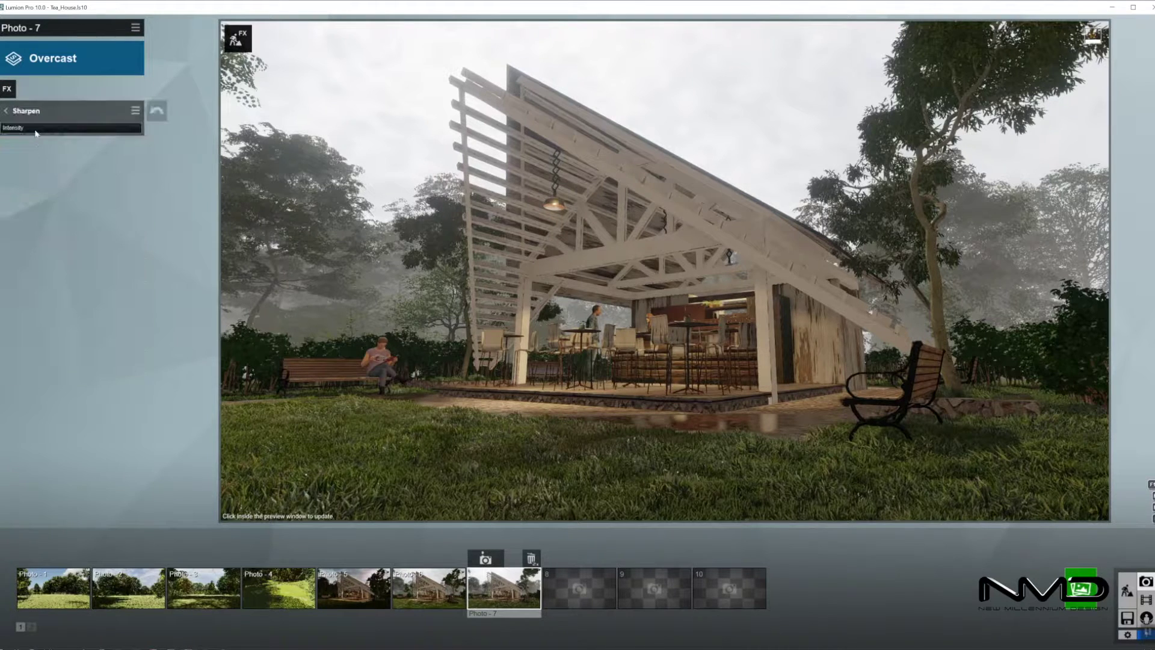
click(7, 111)
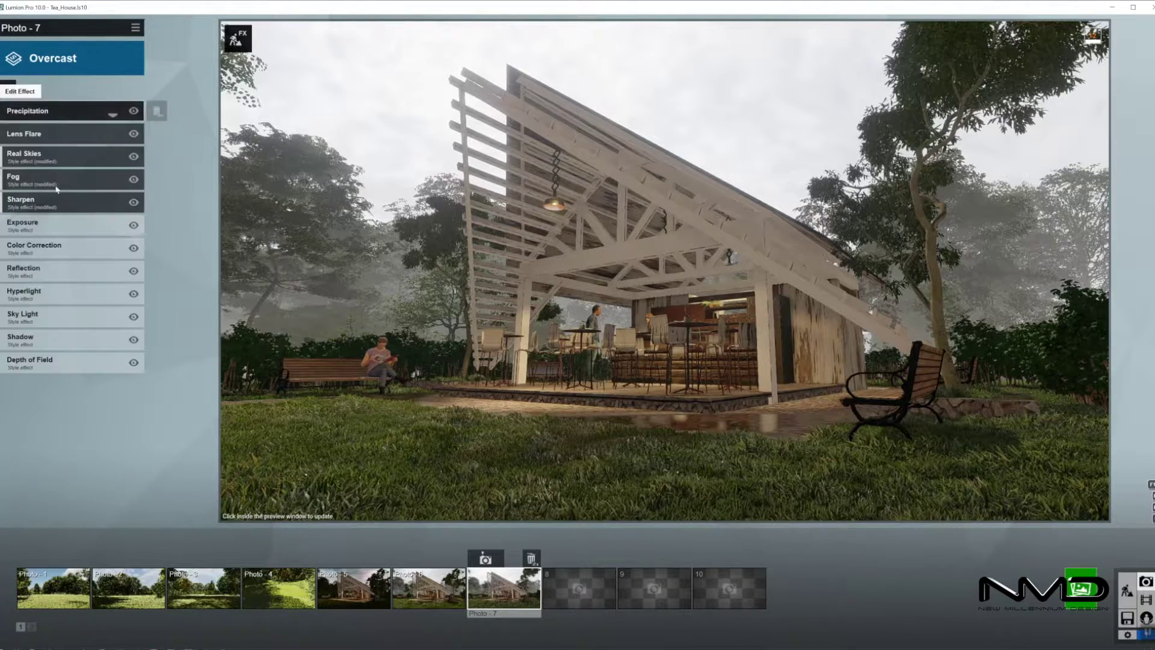
click(37, 246)
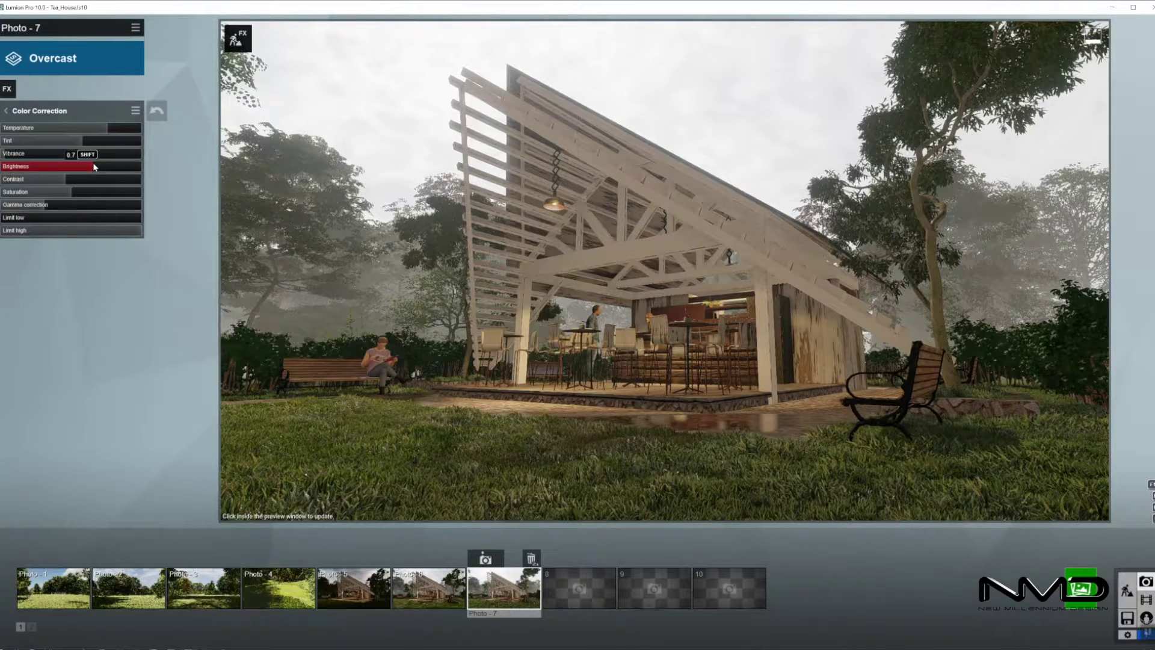
click(5, 110)
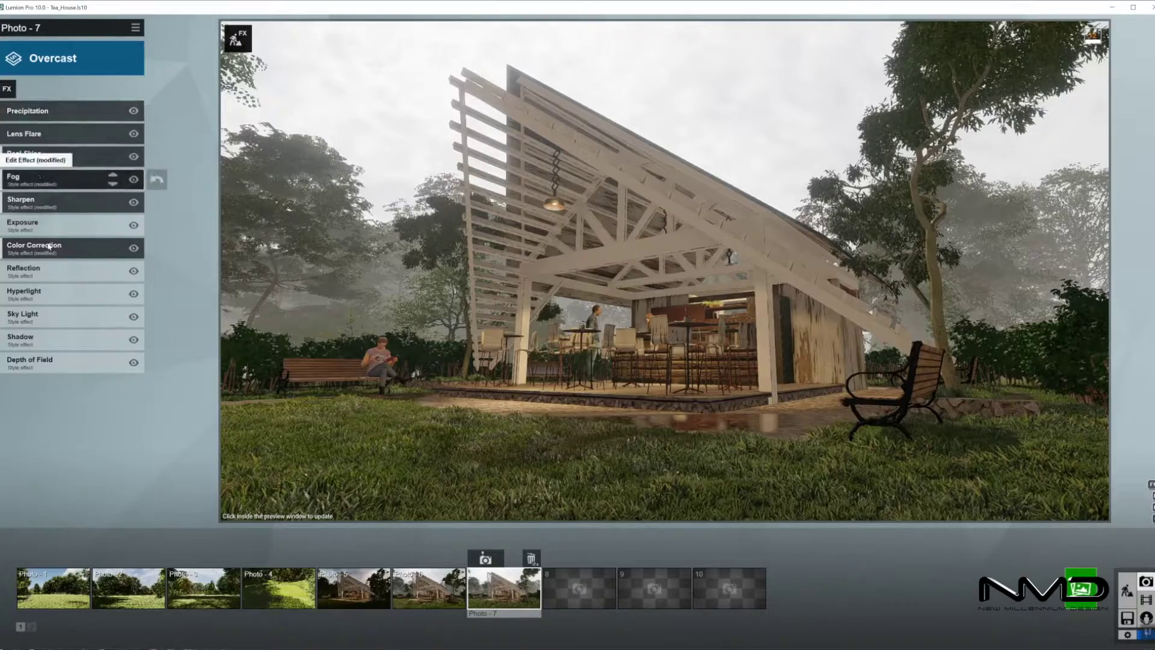
- Add a reflection plane on the tea house's paved ground in the Reflection effect
click(72, 269)
click(24, 140)
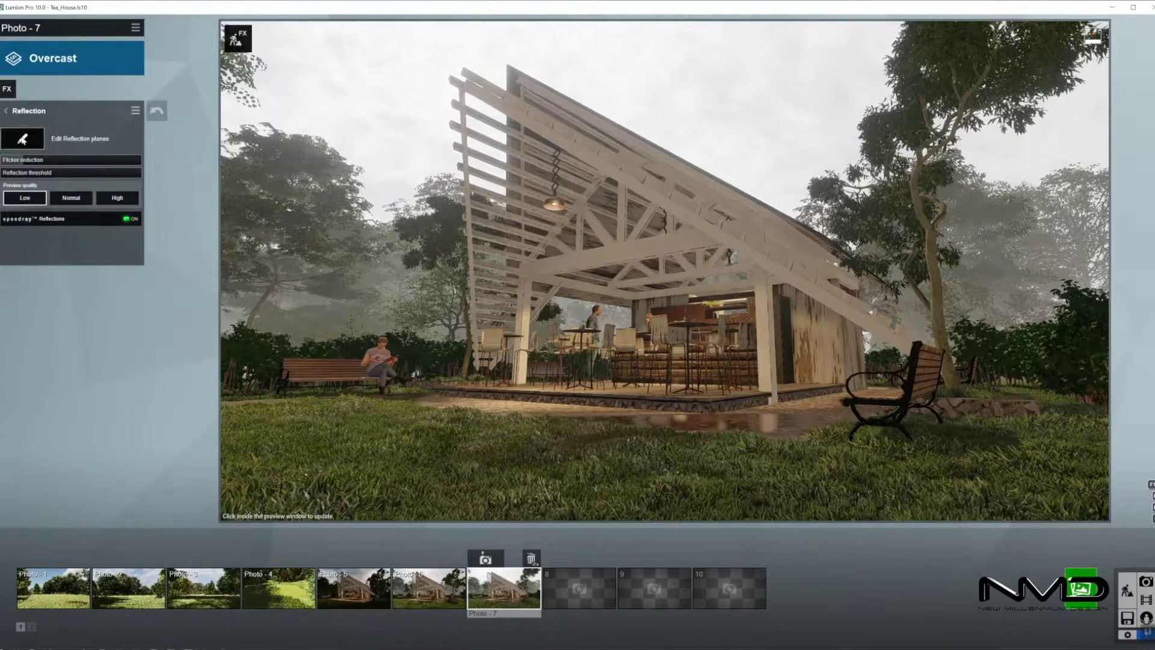
click(10, 629)
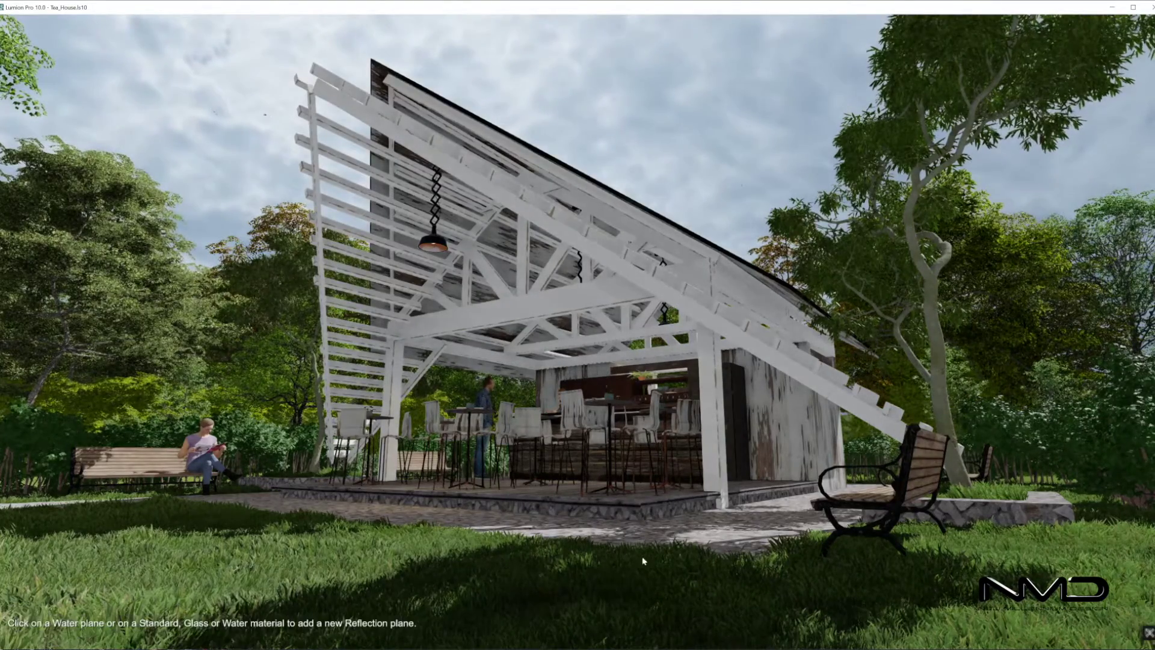
click(692, 538)
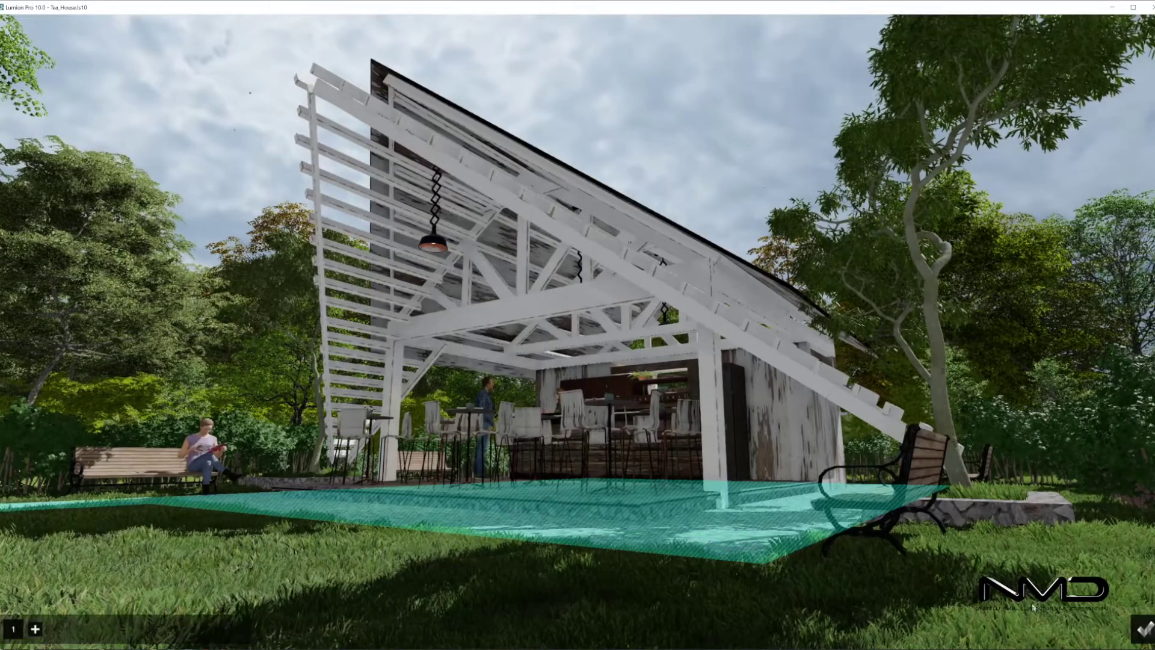
click(1141, 618)
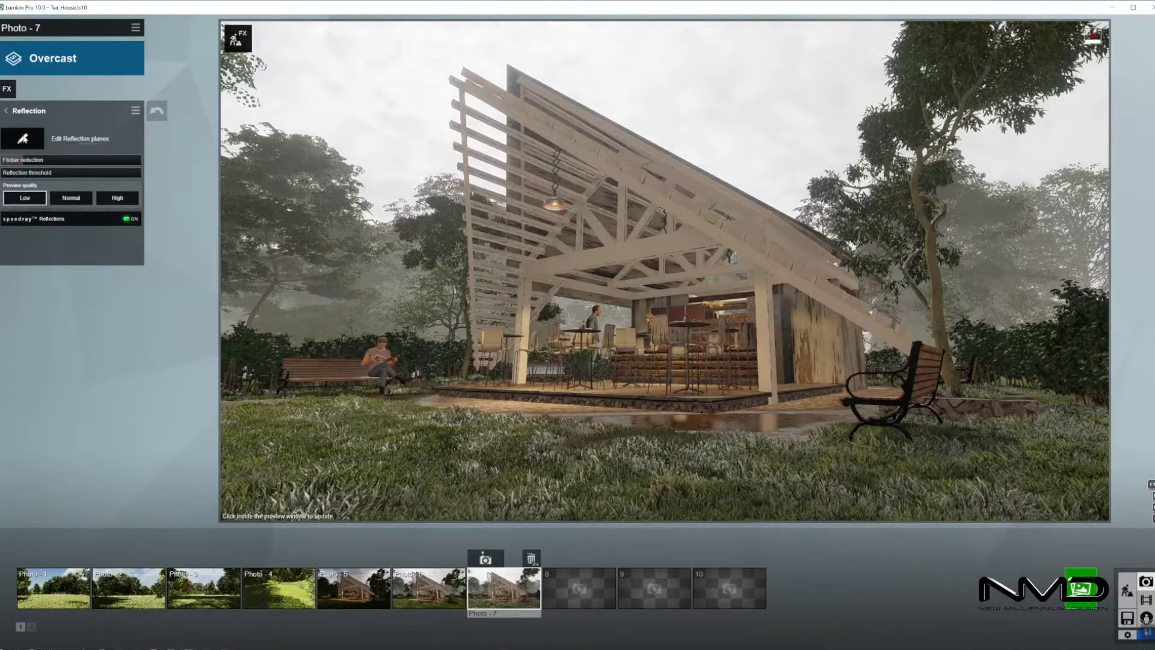
click(5, 111)
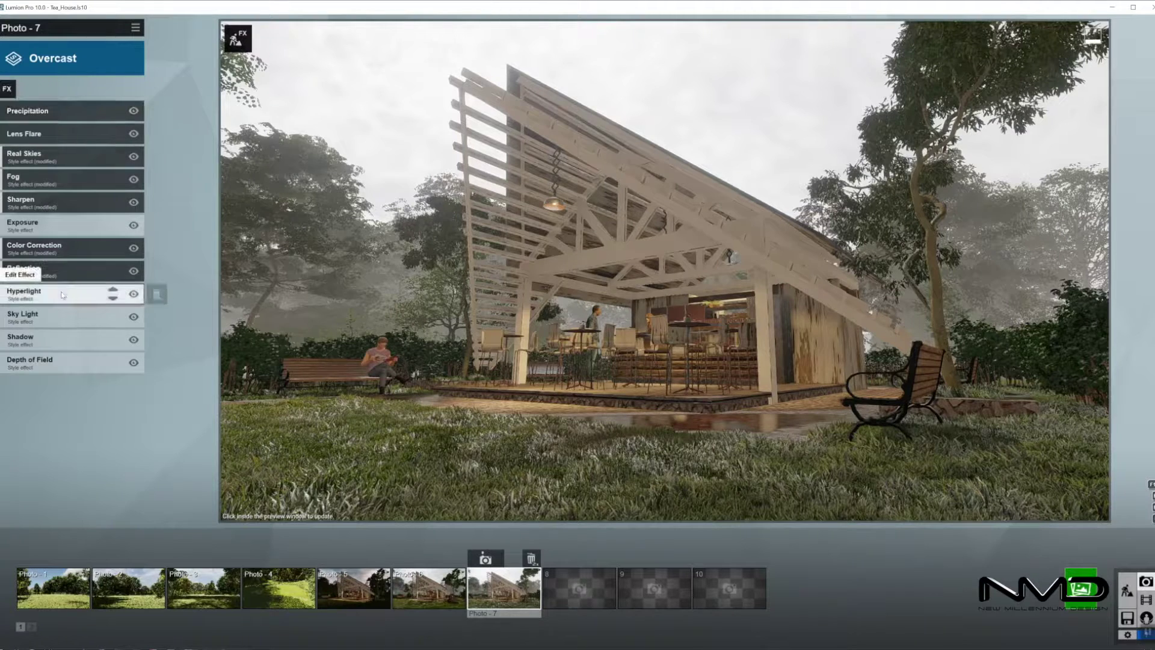
- Adjust the Hyperlight amount, and set Sky Light brightness to 1.3 with planar and projected reflections turned on
click(64, 288)
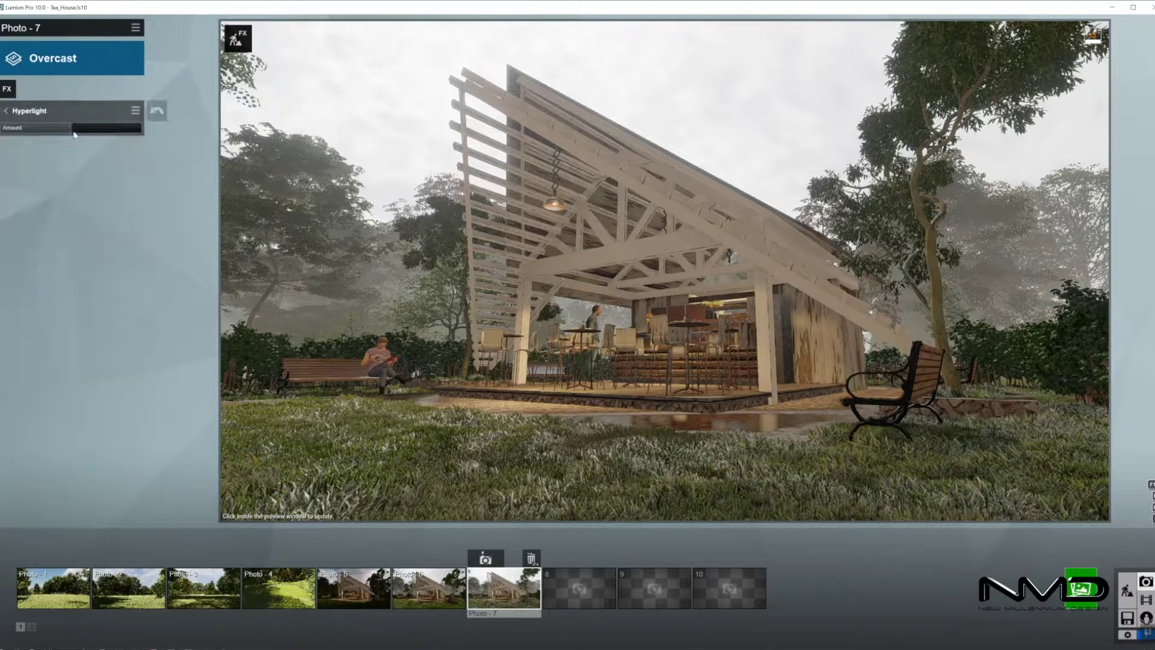
click(5, 111)
click(66, 317)
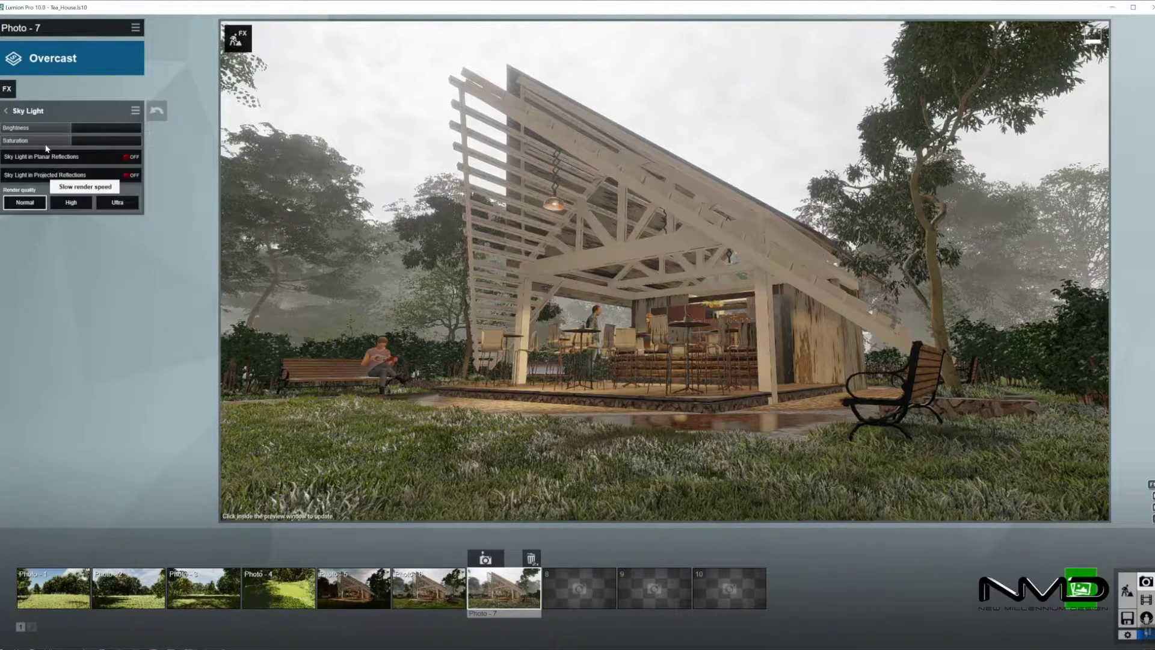
click(122, 174)
drag(22, 145, 99, 129)
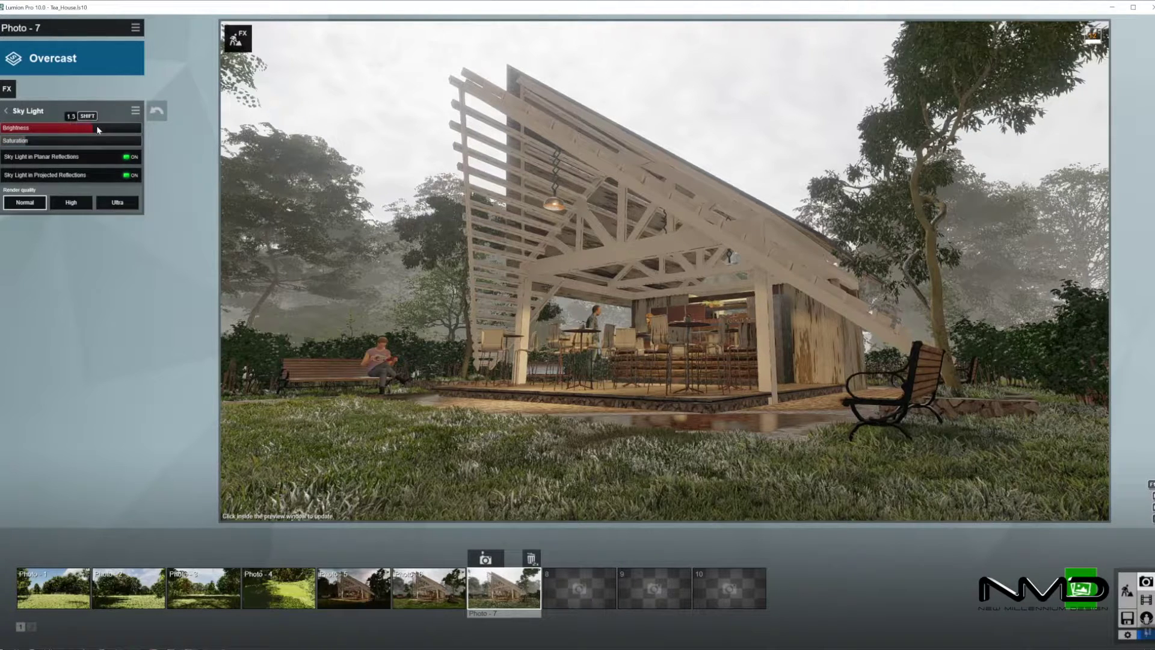
click(6, 111)
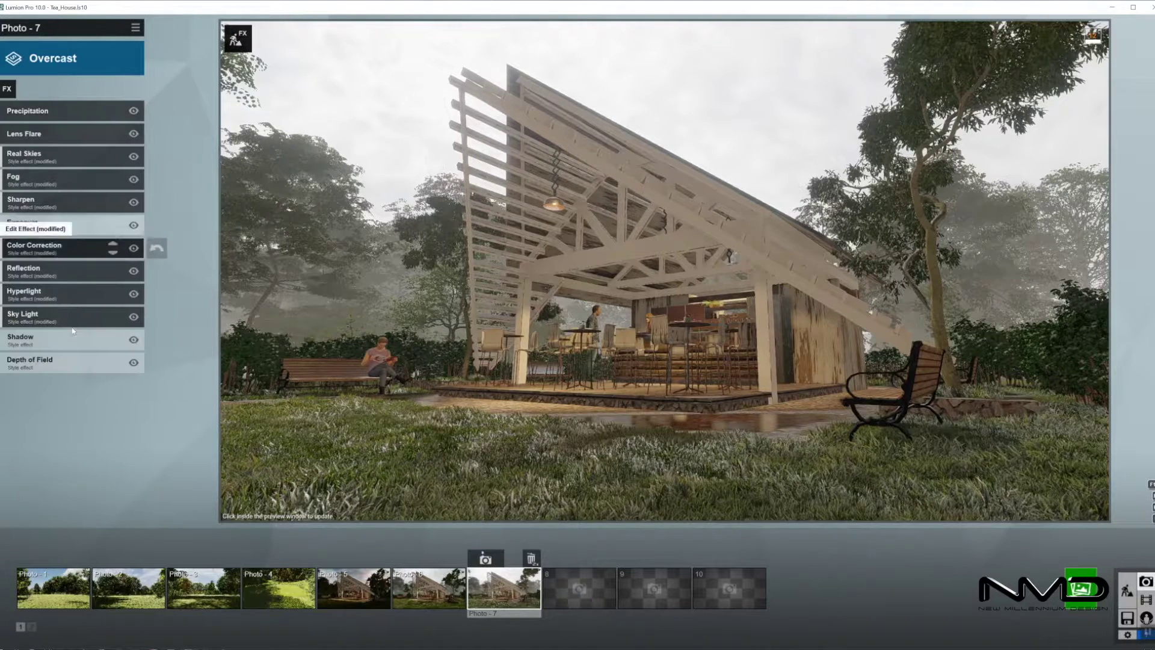
- Set the Shadow effect's omnishadow to 0.3 and its sun shadow range to about 766 m
click(65, 337)
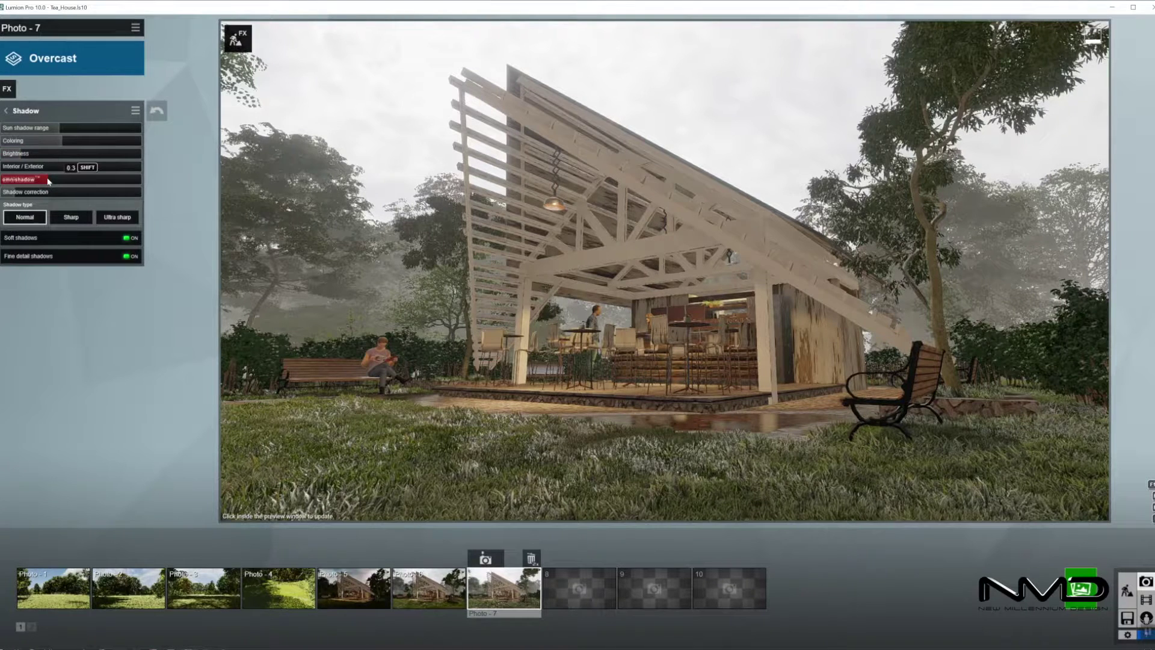
click(80, 128)
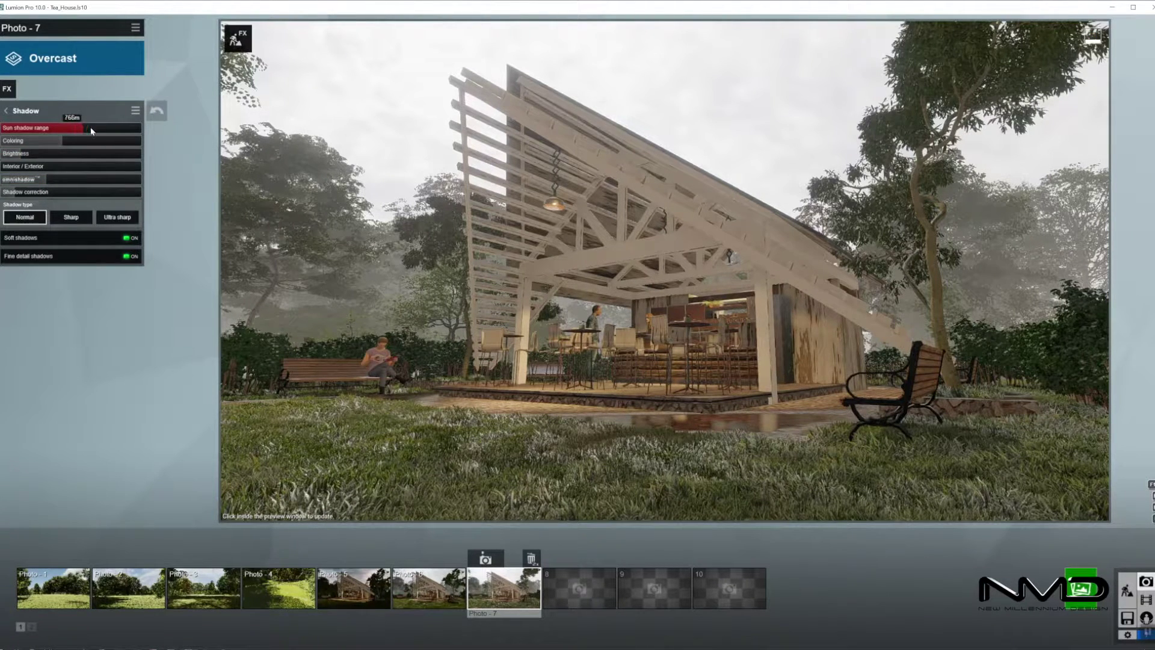
click(7, 111)
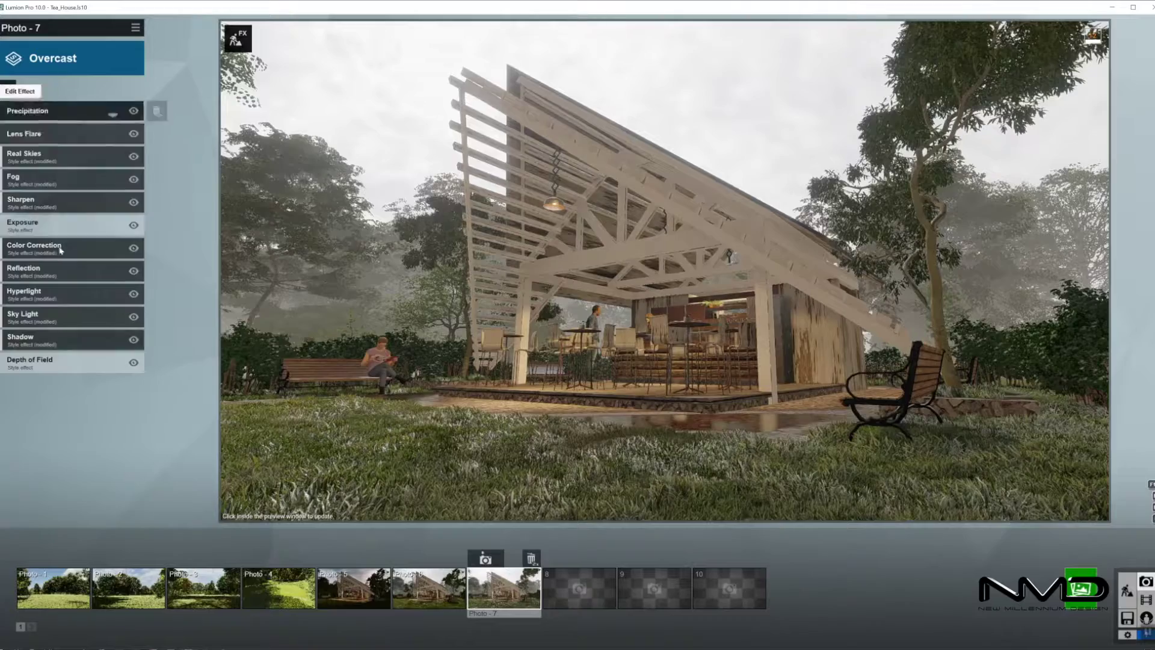
- Turn on auto focus for Depth of Field, set its amount to 46.8 and refresh the preview
click(53, 295)
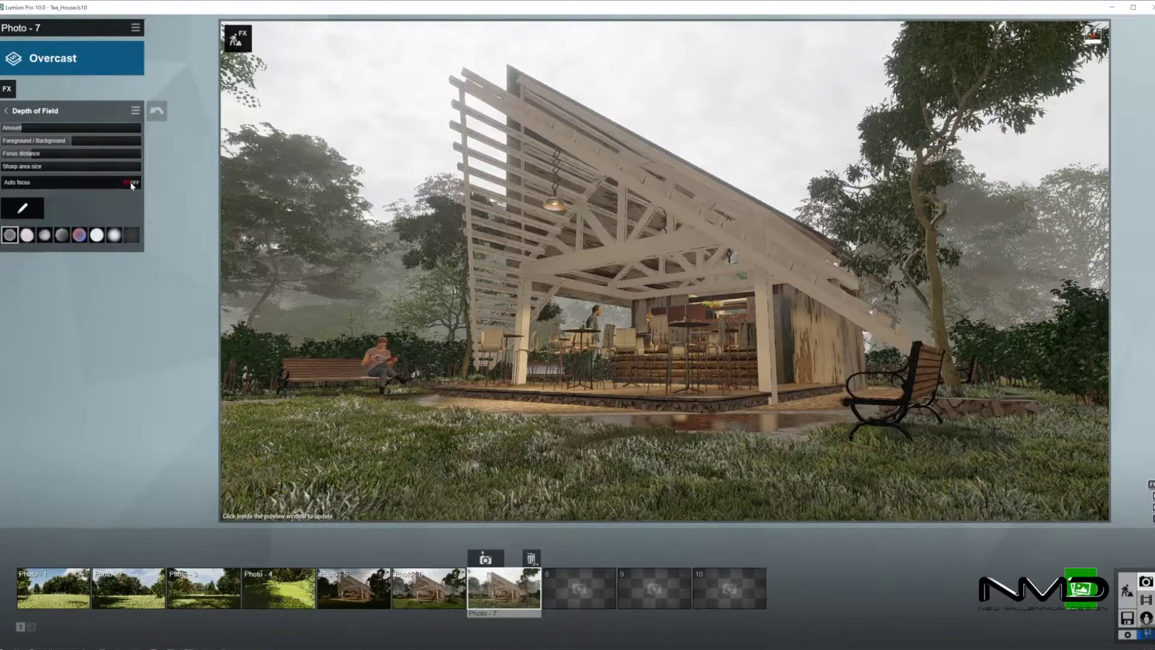
click(132, 184)
mouse_move(66, 128)
mouse_down()
mouse_move(12, 128)
mouse_move(56, 129)
mouse_up()
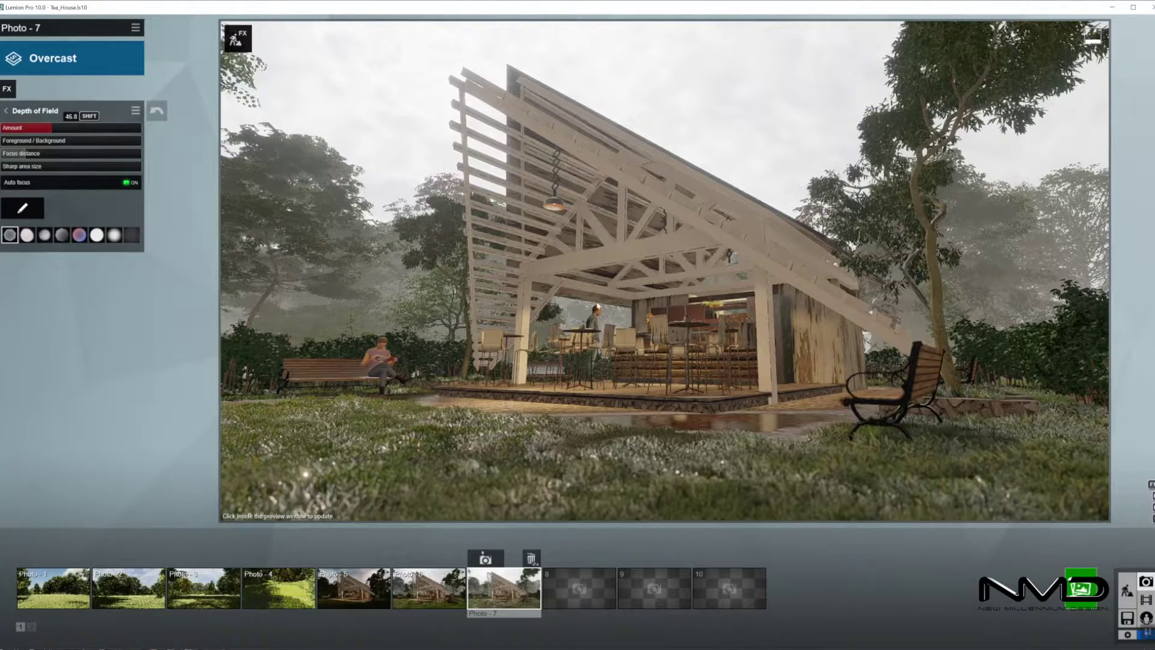
click(689, 308)
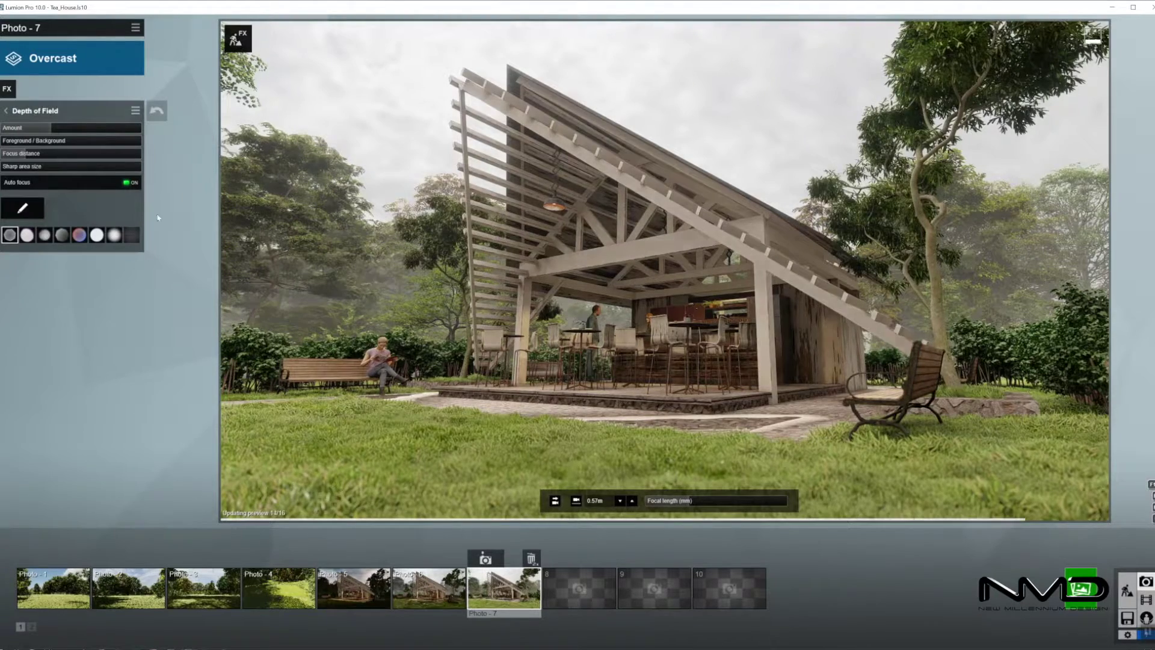
click(7, 112)
- Lower the Real Skies brightness to 0.7, slightly reduce its overall brightness and refresh the preview
click(72, 158)
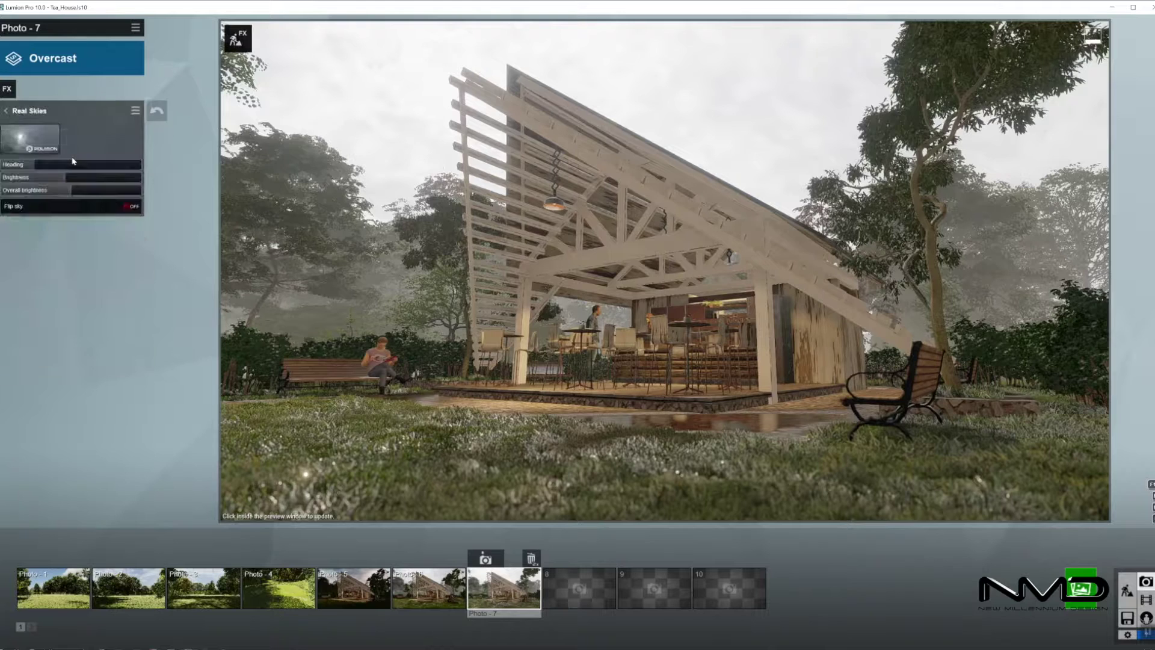
drag(65, 178, 50, 181)
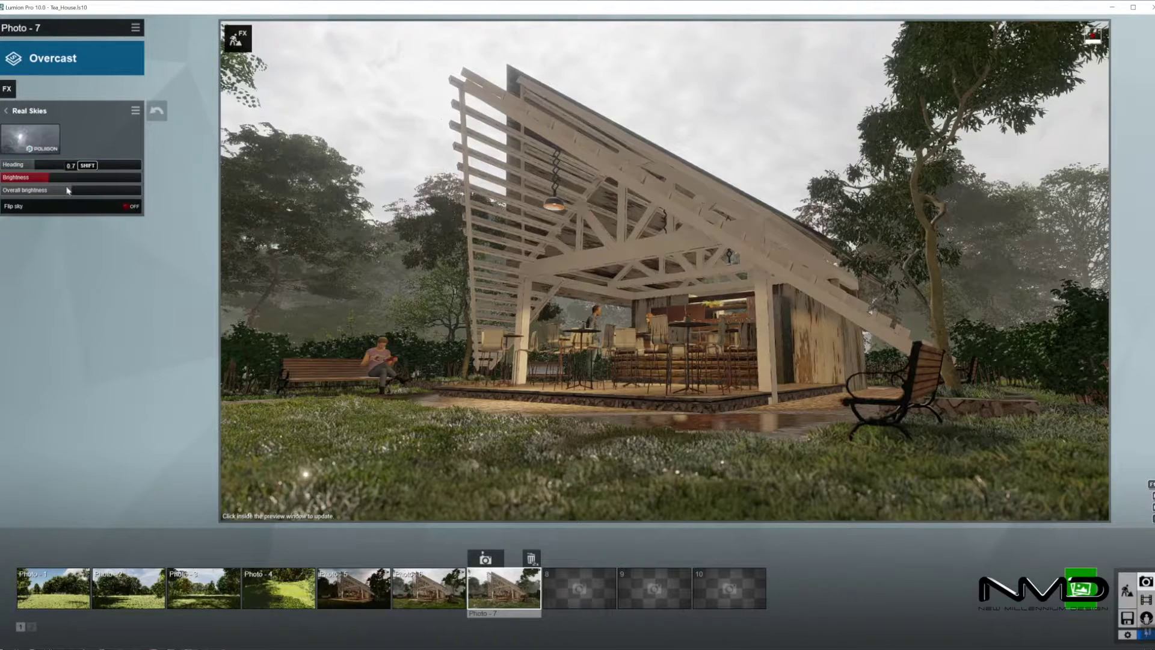
click(499, 245)
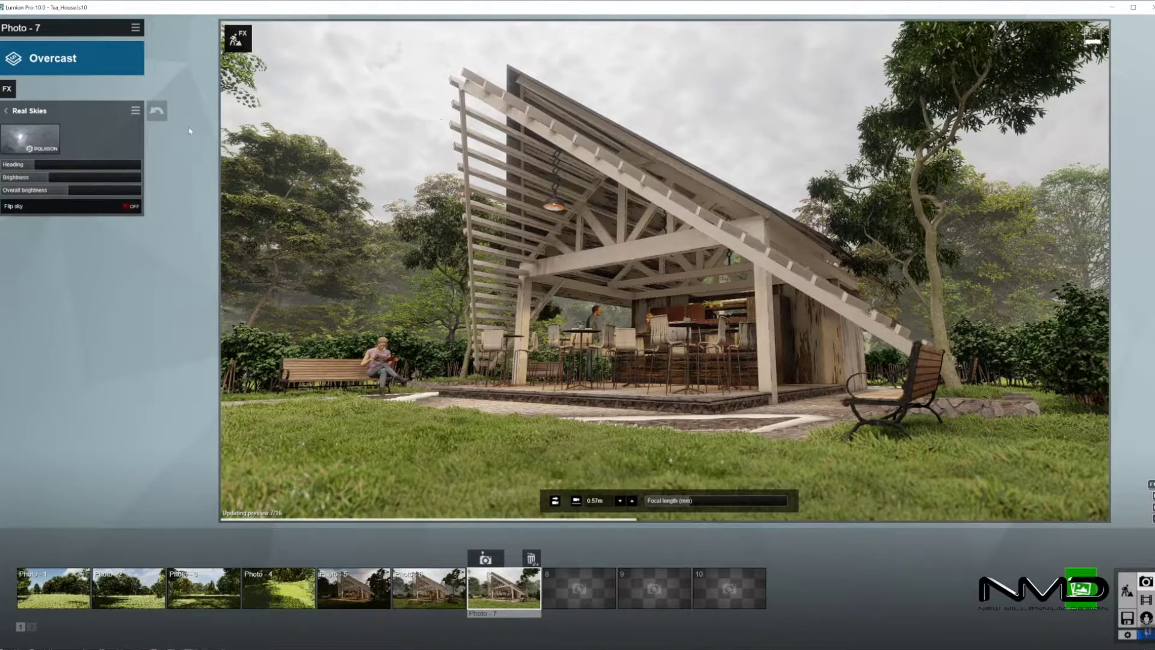
click(8, 112)
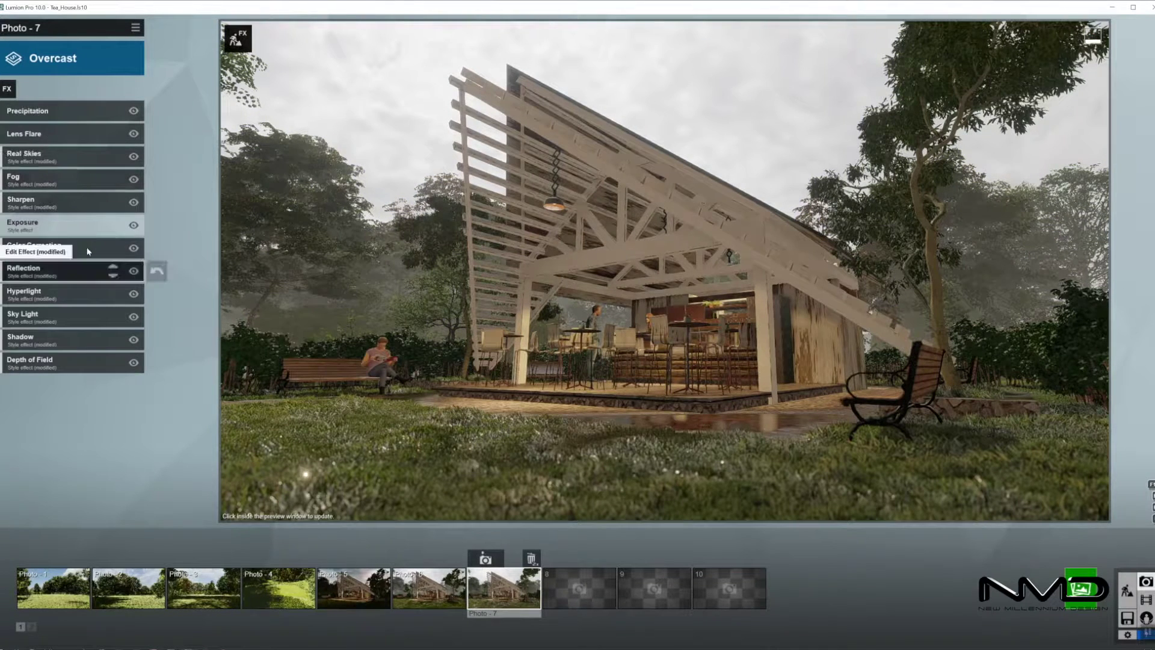
- Adjust the Color Correction contrast and set its temperature to 0.5
click(36, 247)
drag(113, 174, 76, 180)
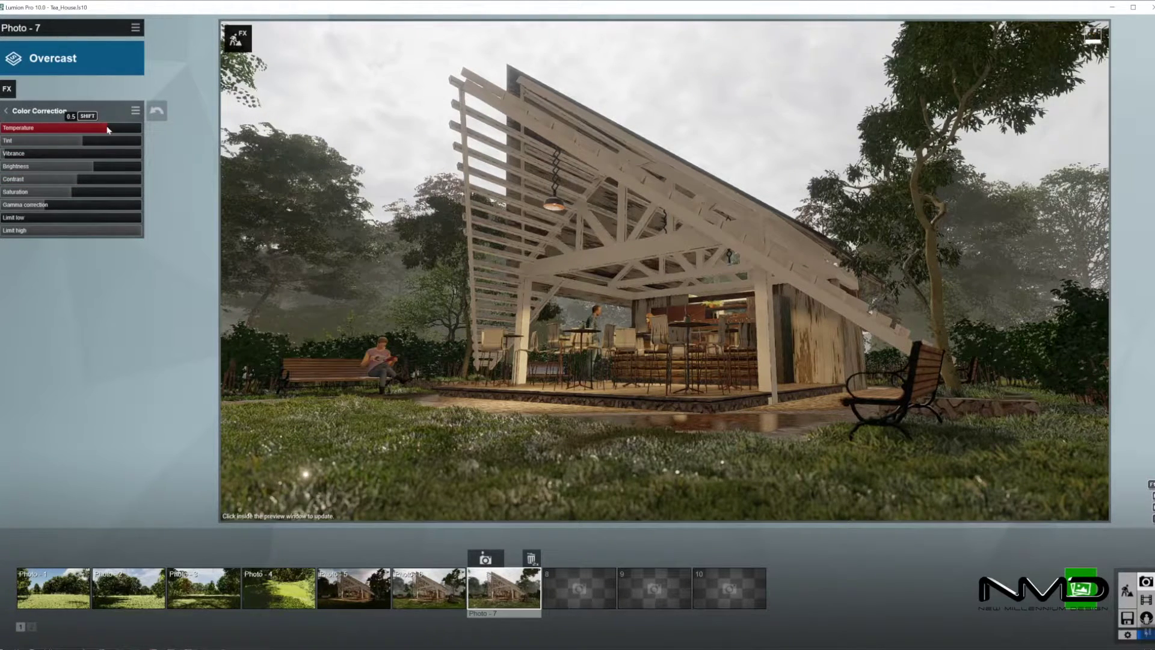
click(6, 110)
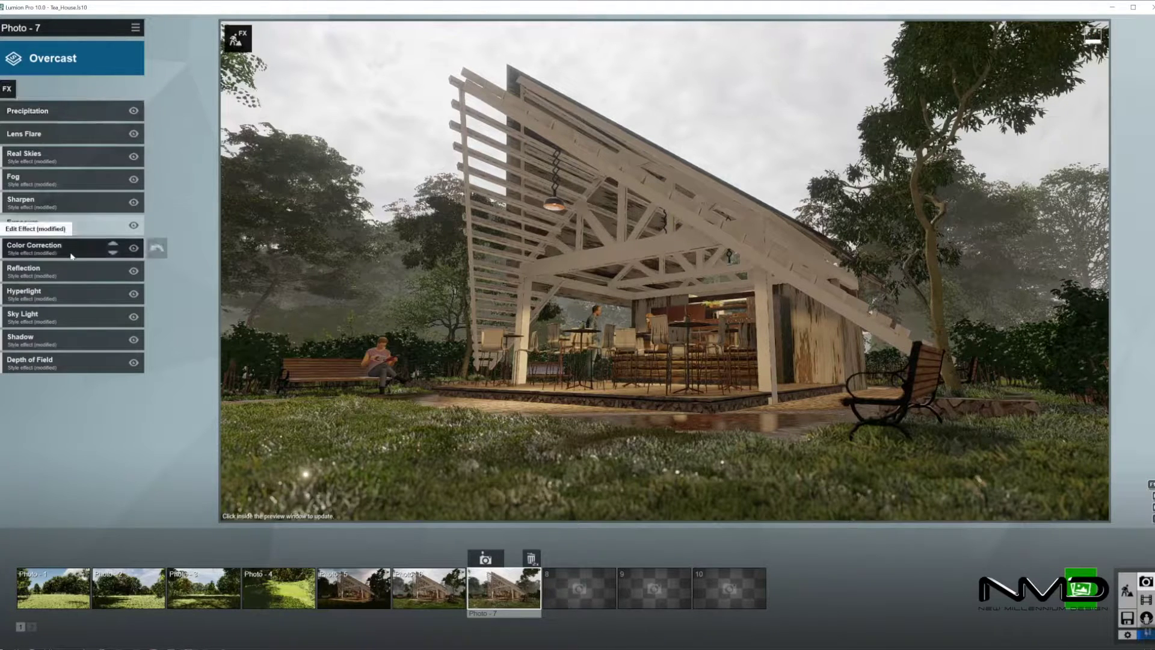
- Set the Exposure effect to 0.5 and refresh the photo preview
click(25, 224)
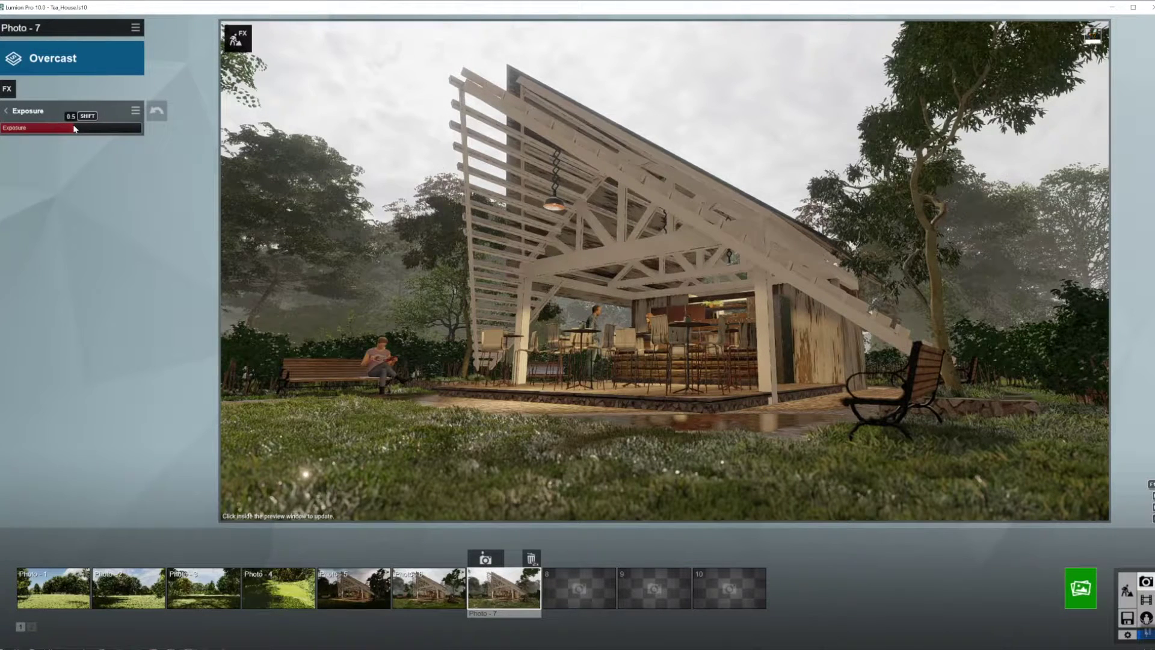
click(8, 110)
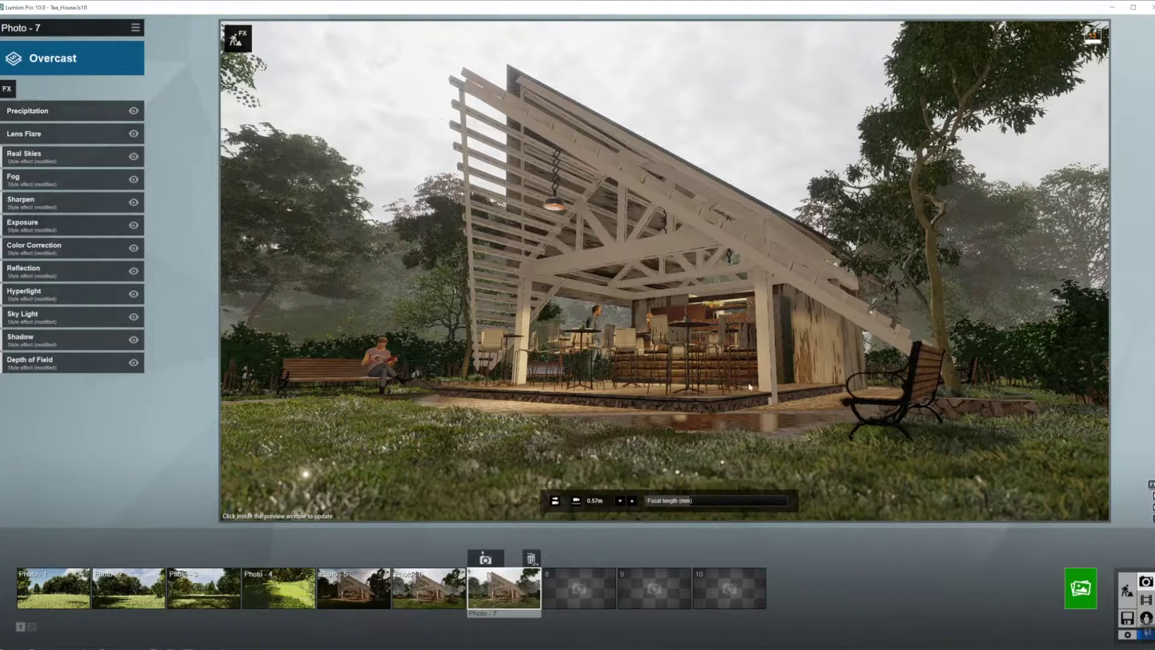
click(767, 281)
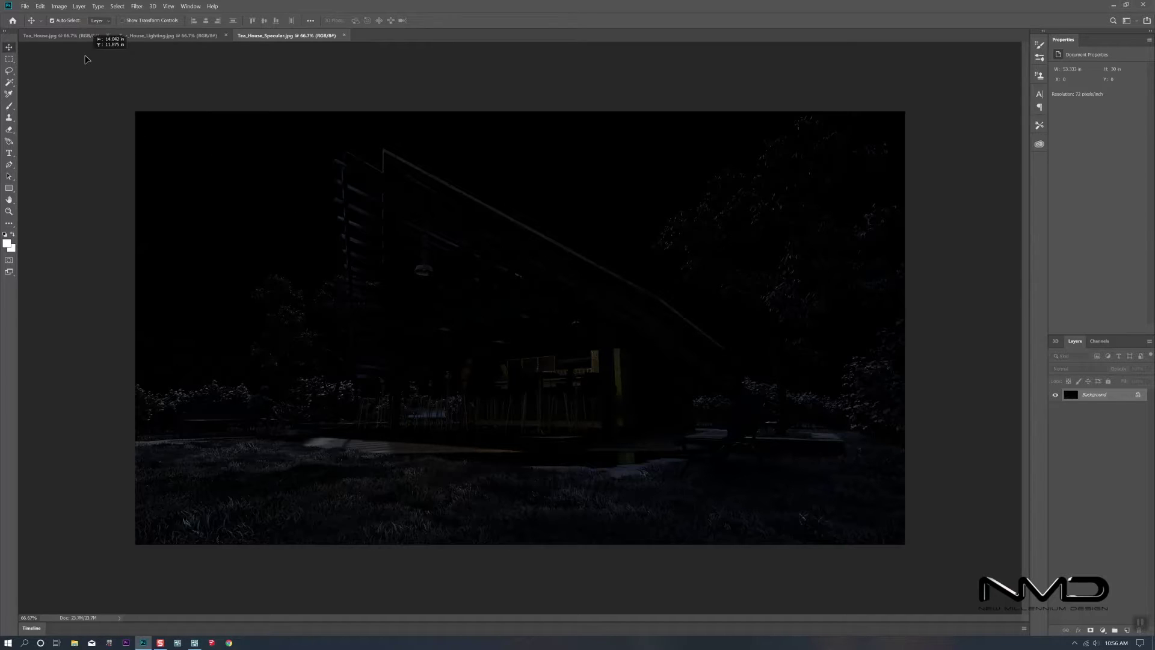
- In Photoshop, bring the Tea_House_Specular image into Tea_House.jpg as a new layer and duplicate the Background layer
click(84, 36)
drag(500, 361, 595, 284)
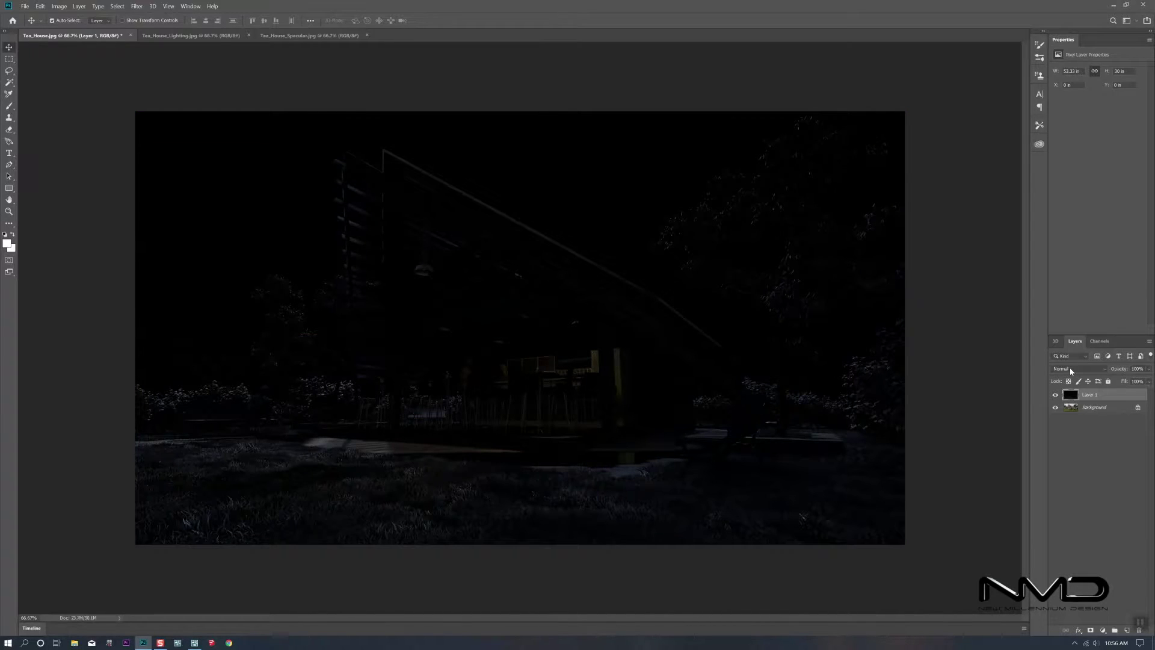
click(1070, 370)
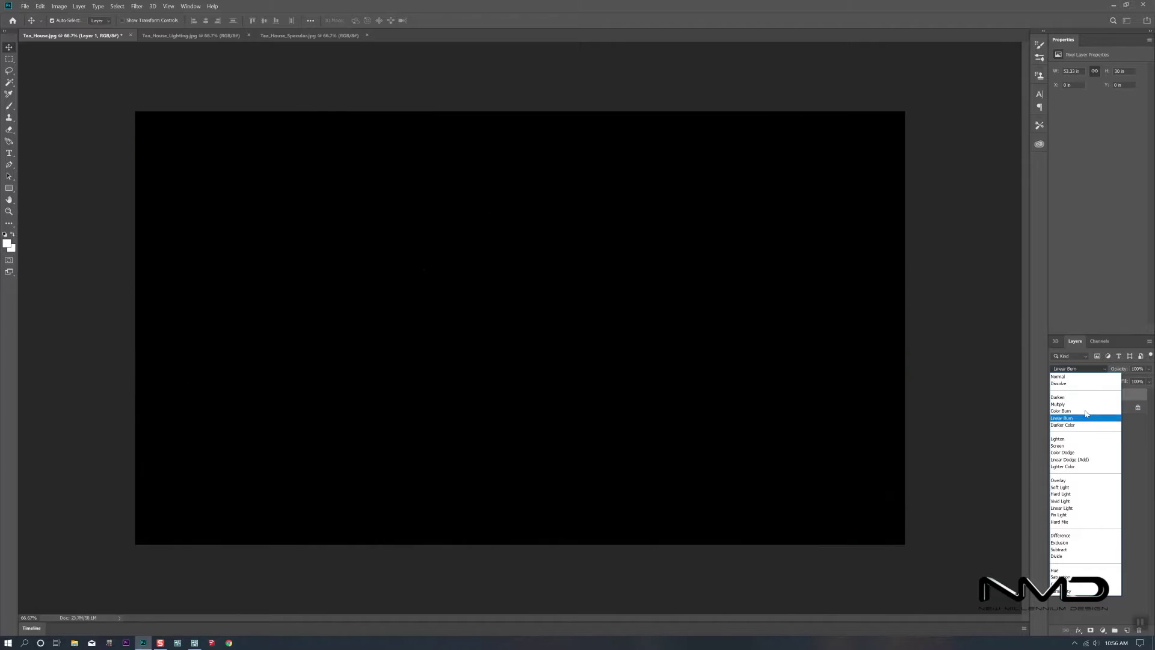
key(Escape)
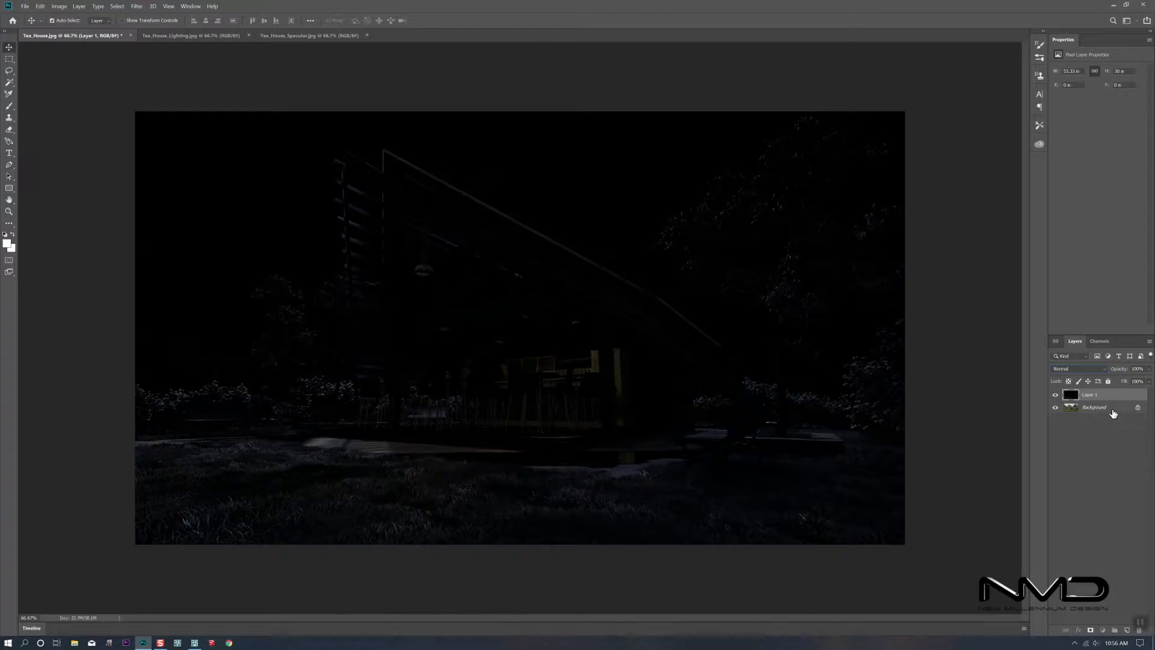
drag(1125, 630, 1126, 629)
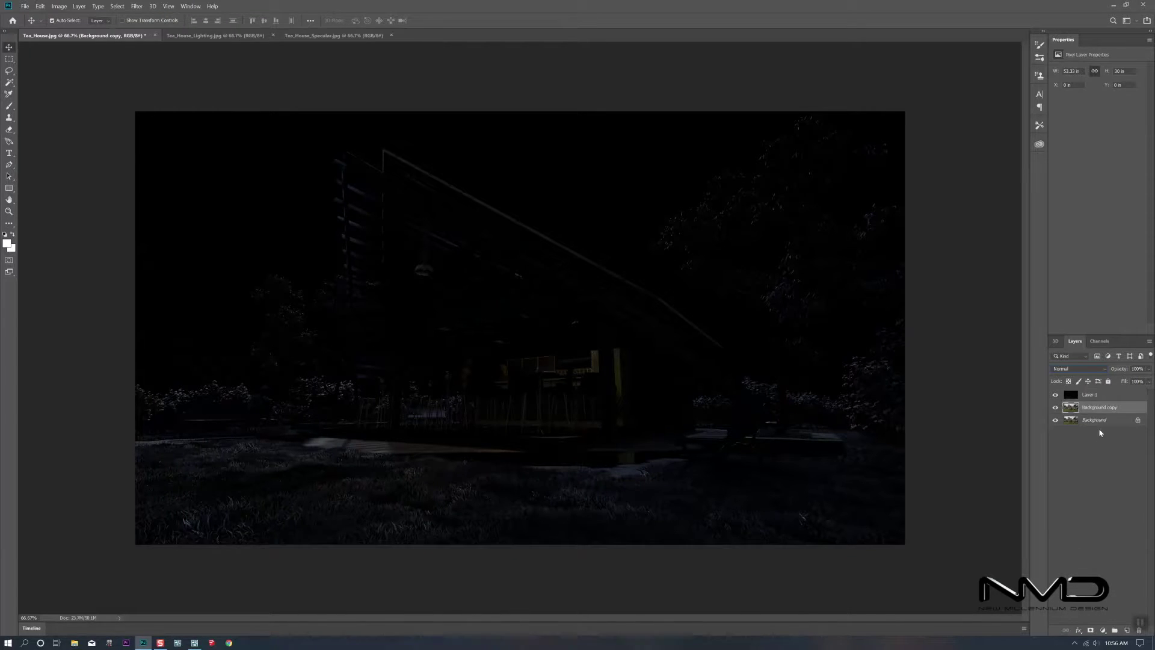
- Set the specular layer's blend mode to Screen and compare the image with and without it
click(1076, 369)
click(1132, 399)
click(1131, 398)
click(1075, 373)
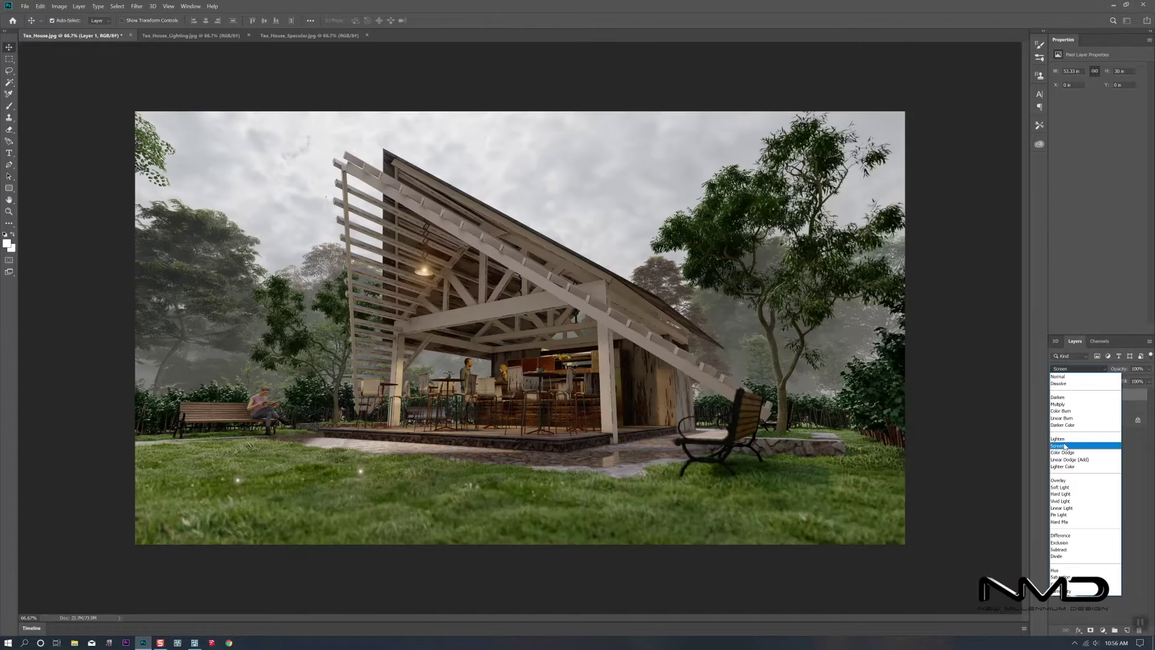
click(1070, 431)
click(1056, 396)
click(1056, 396)
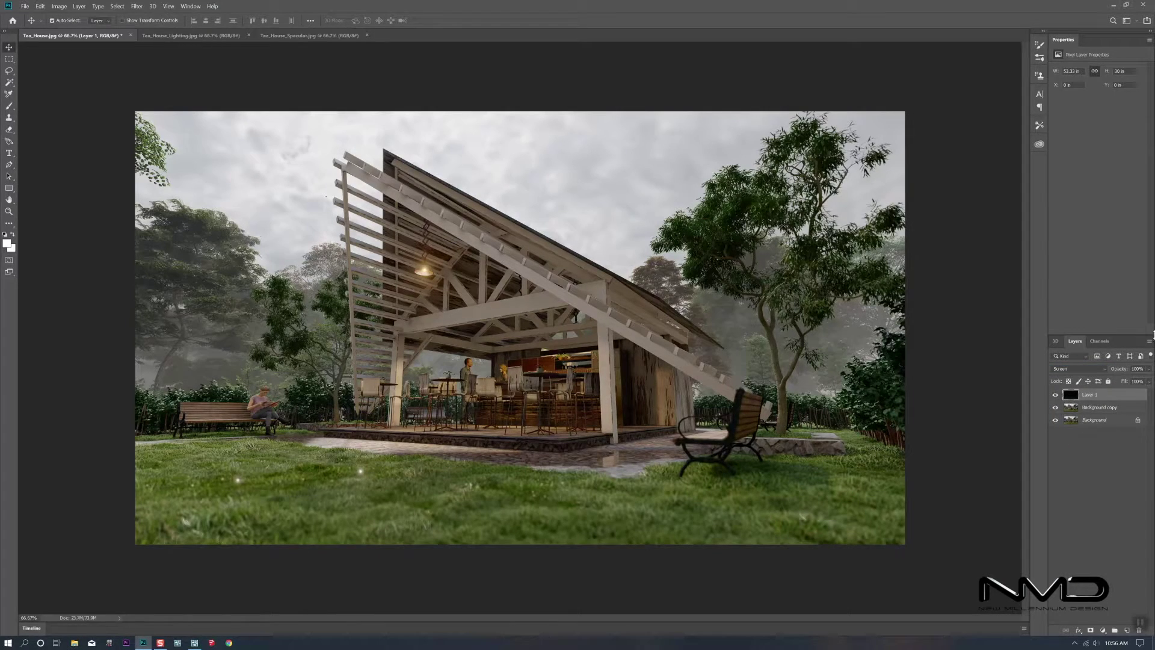
click(1149, 369)
mouse_move(1139, 380)
mouse_down()
mouse_move(1126, 381)
mouse_move(1153, 380)
mouse_up()
- Merge the specular layer with the Background copy into a single layer
click(1096, 408)
shift+click(1098, 397)
right_click(1099, 397)
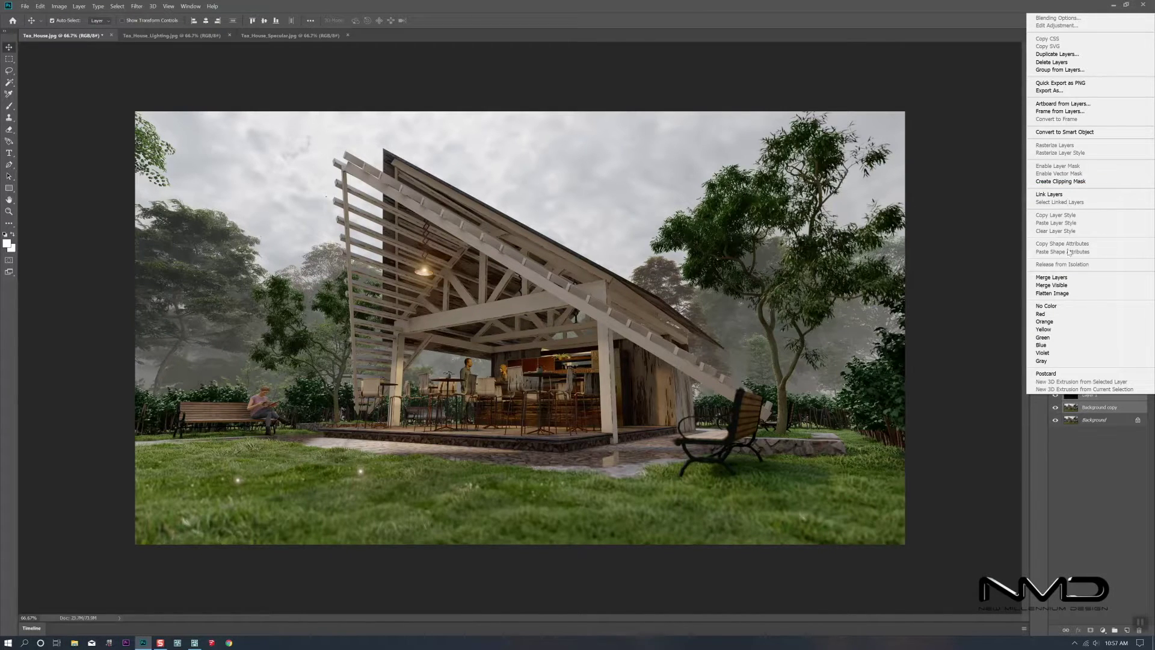
click(1068, 278)
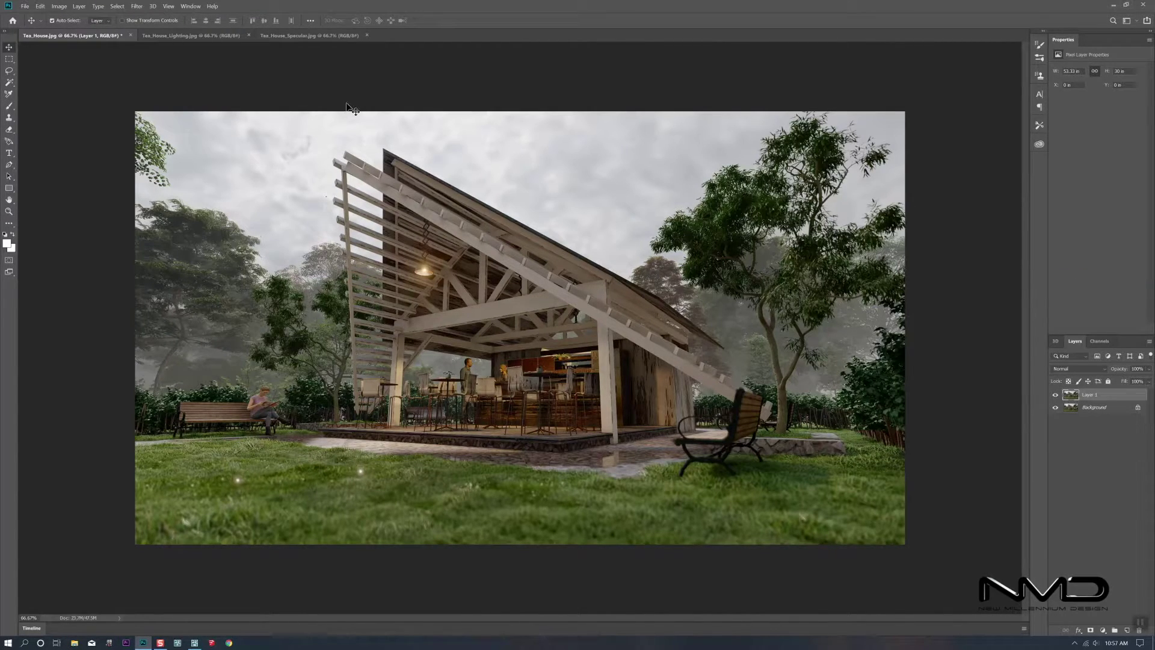
- Bring the Tea_House_Lighting image into Tea_House.jpg as a new layer aligned with the render
click(227, 35)
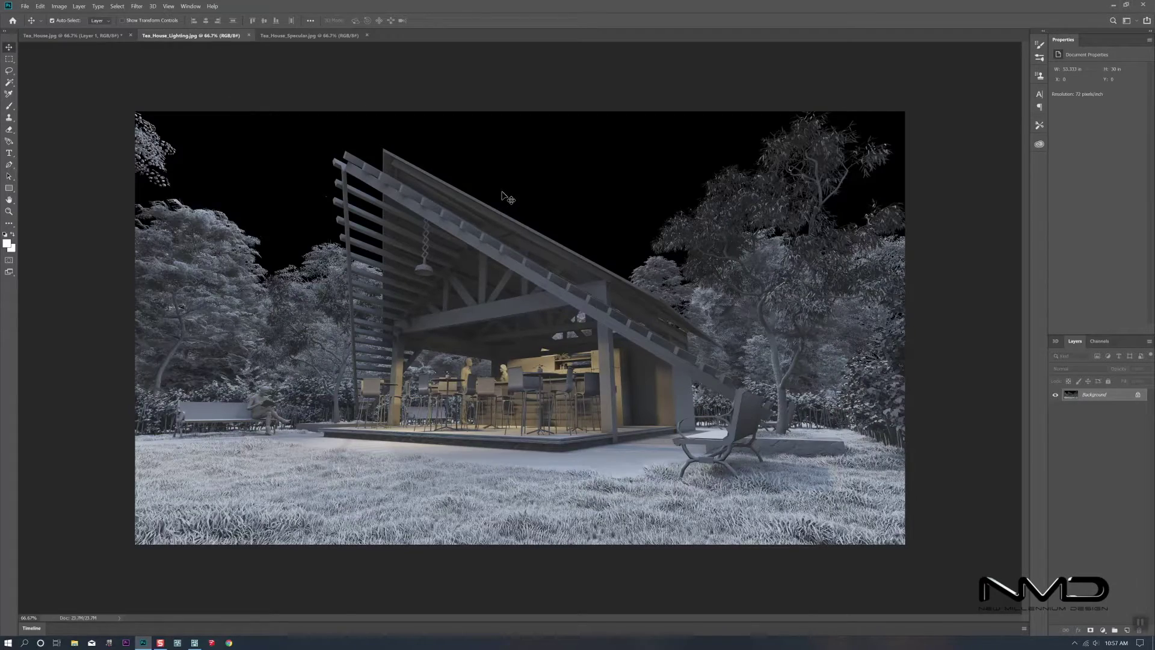
click(78, 35)
drag(78, 35, 572, 277)
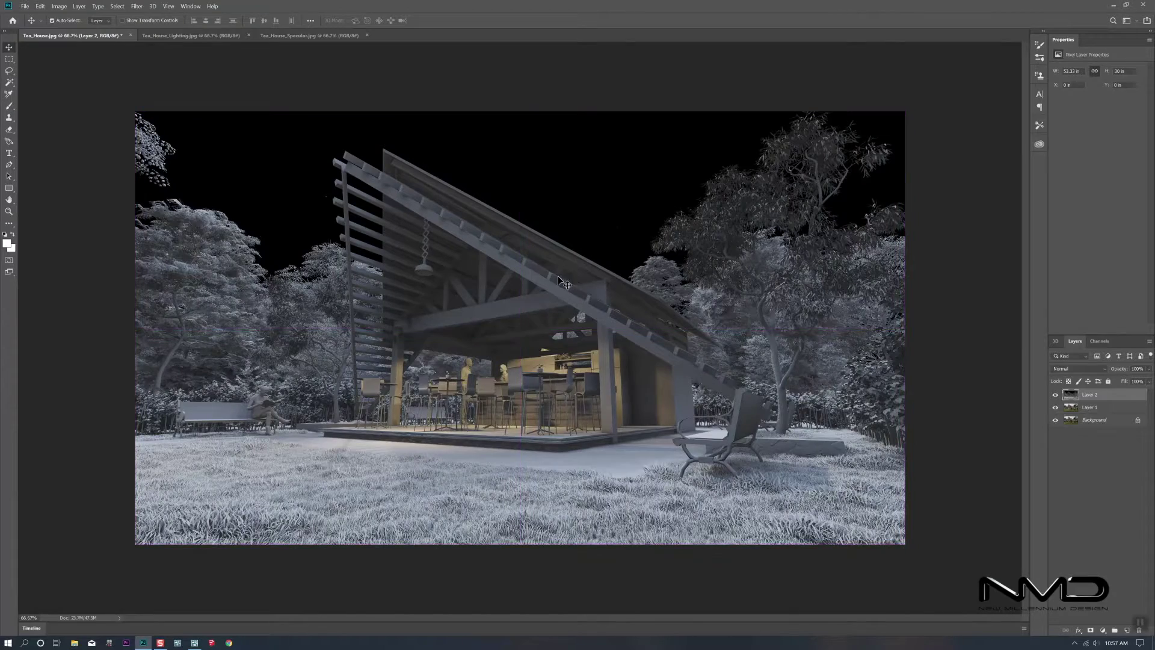
- Set the lighting layer's blend mode to Soft Light, lower its opacity to about 34%, and compare the image with and without it
click(1079, 369)
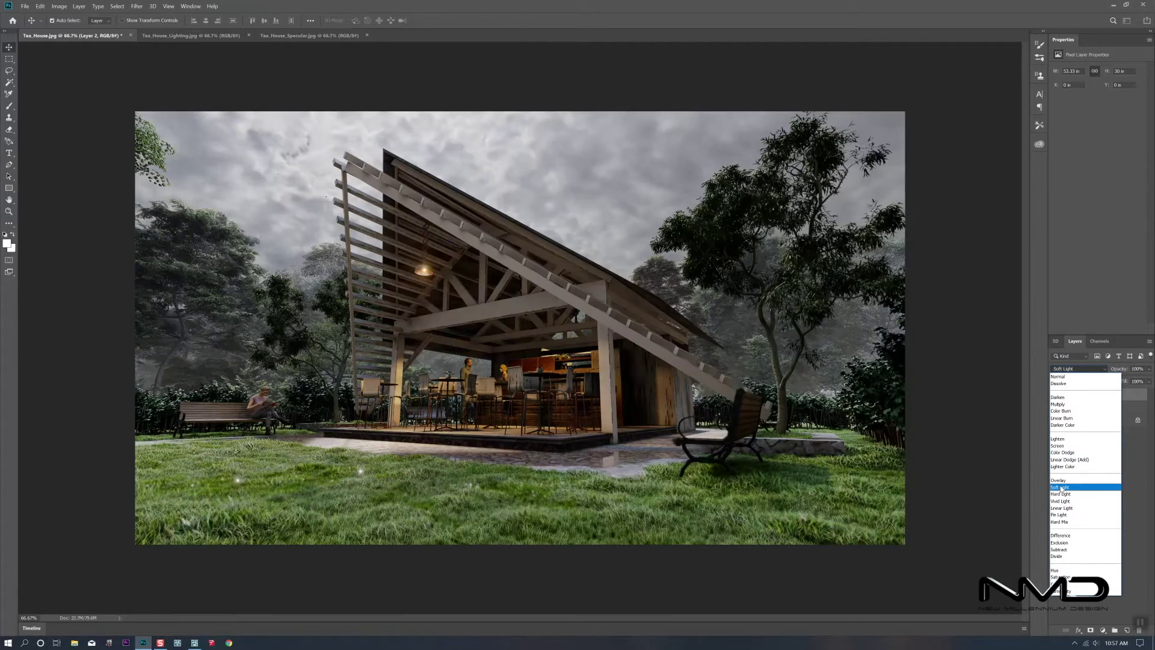
click(1061, 488)
click(1149, 368)
drag(1149, 380, 1122, 381)
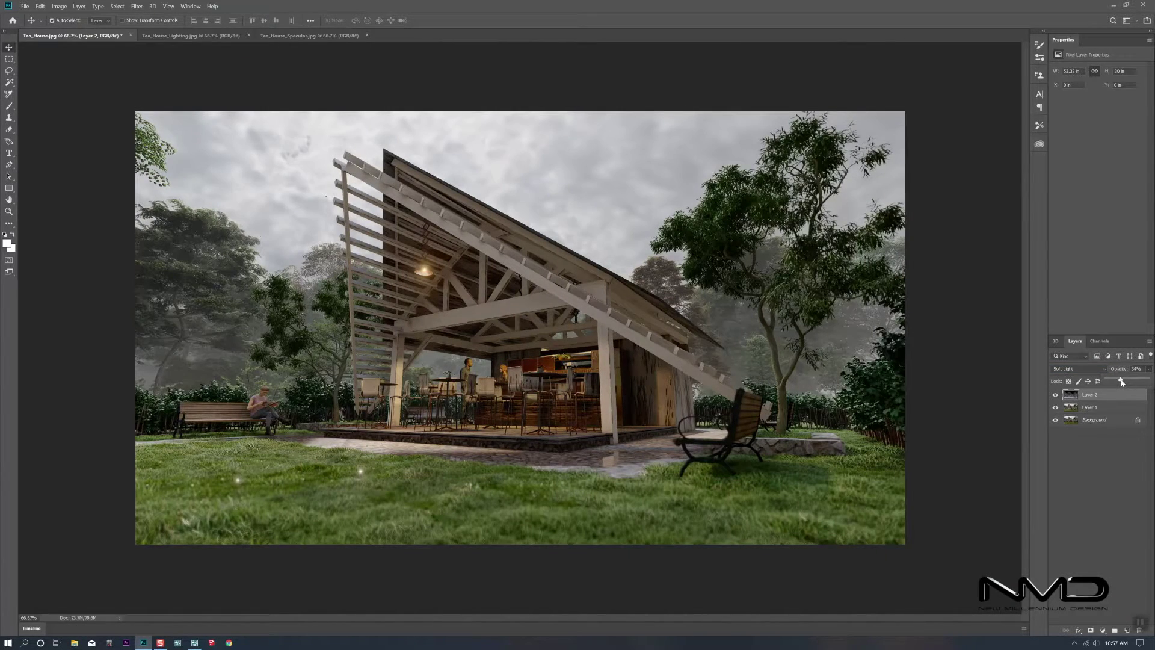
click(1060, 397)
click(1150, 369)
- Merge the lighting layer with Layer 1 into a single layer above the Background
shift+click(1098, 409)
right_click(1098, 409)
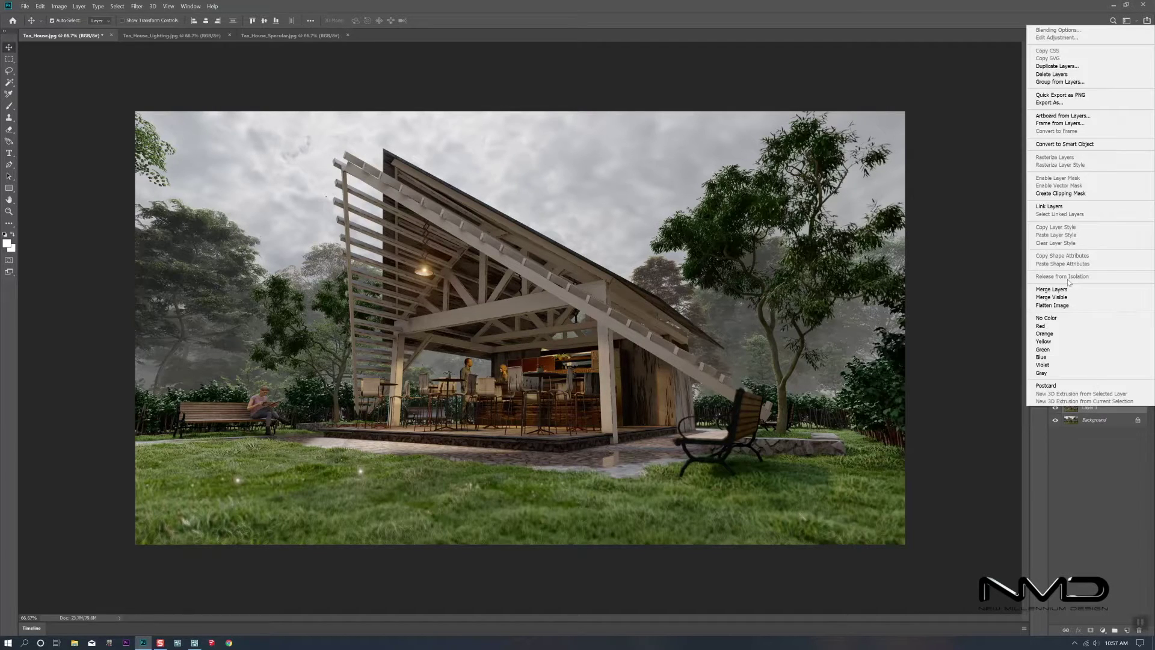
click(1053, 289)
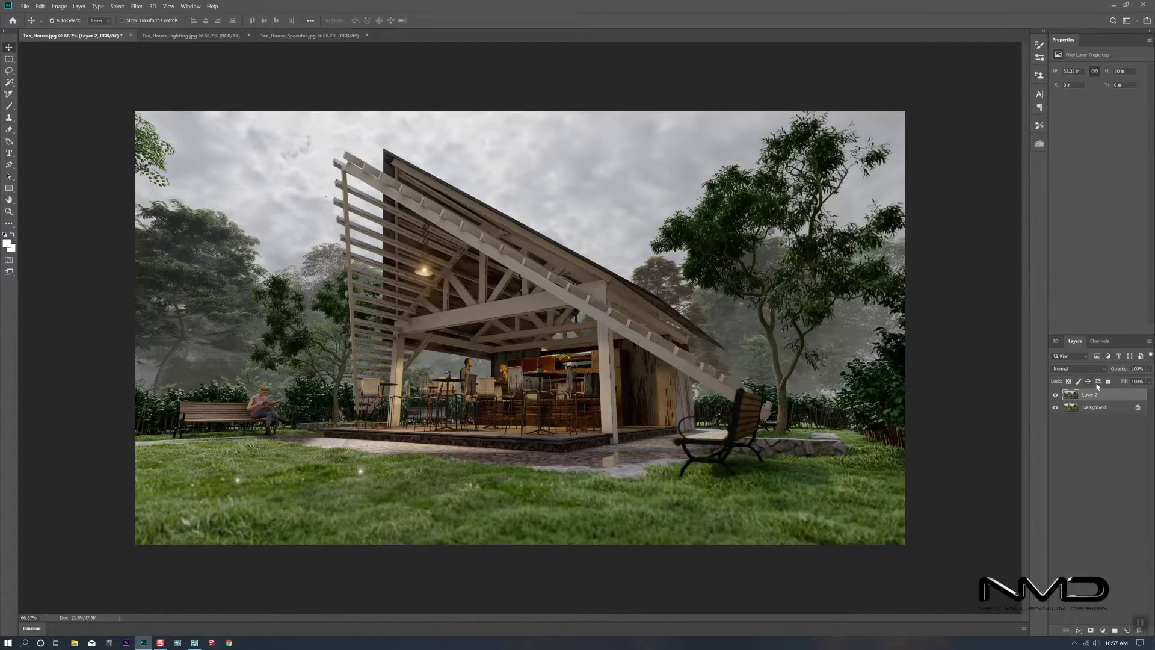
- Open the Camera Raw Filter on the merged layer and set Clarity to +28, Dehaze to -3, Vibrance to +9 and Saturation to -12
click(137, 7)
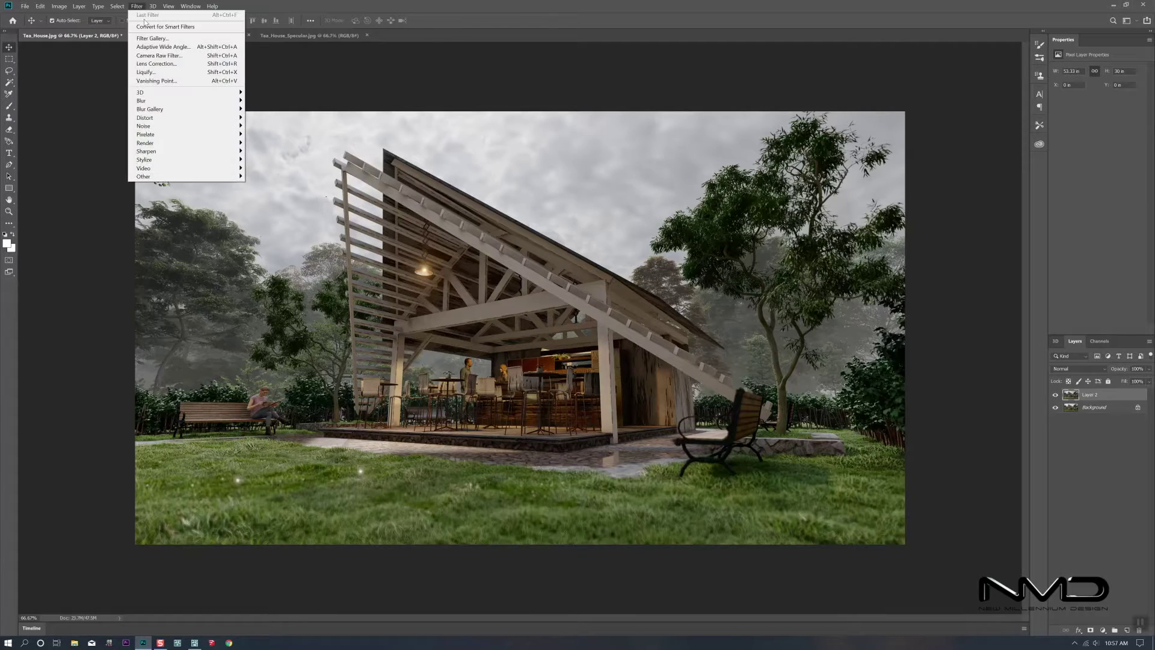
click(163, 56)
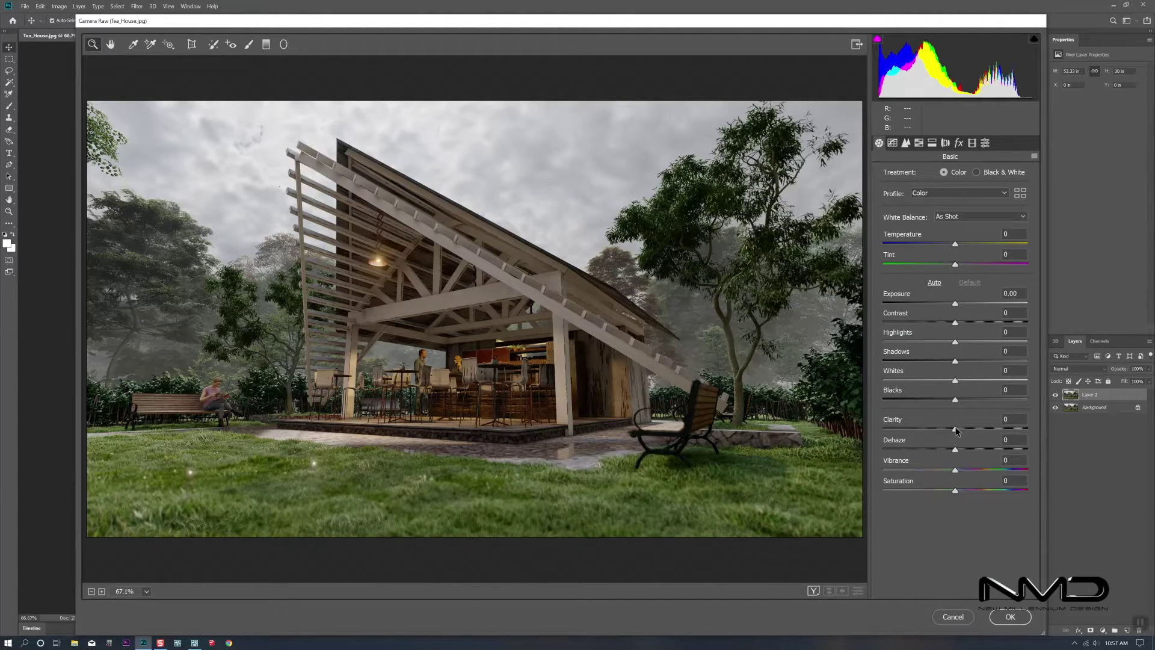
mouse_move(955, 429)
mouse_down()
mouse_move(985, 431)
mouse_move(950, 428)
mouse_move(974, 432)
mouse_up()
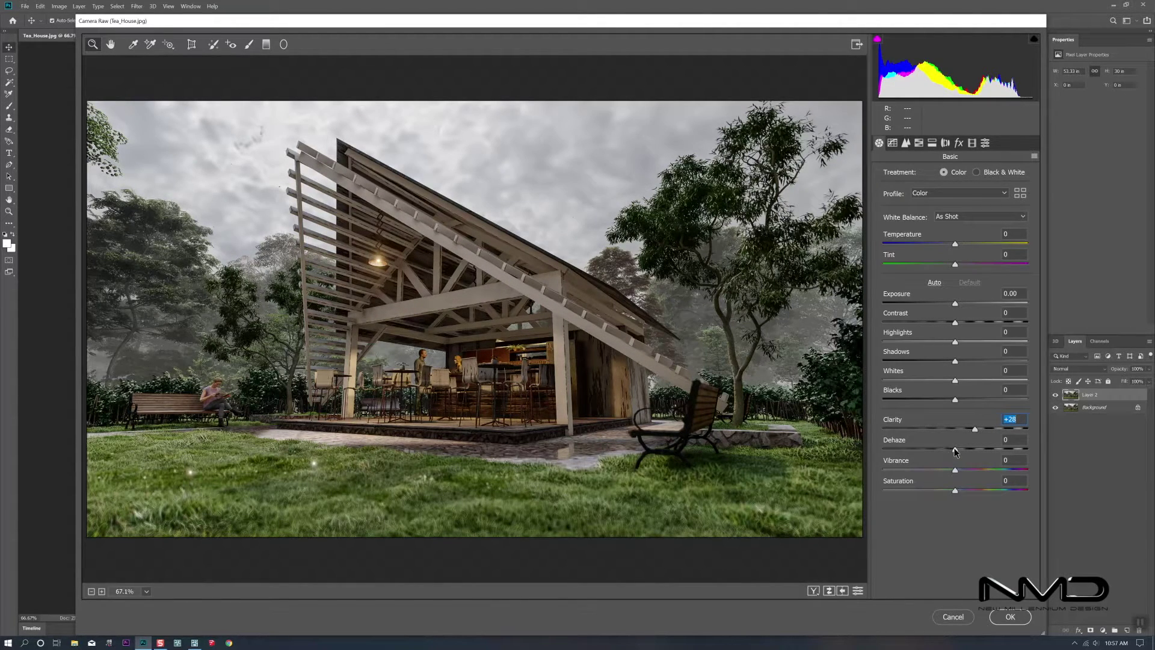
drag(956, 449, 953, 449)
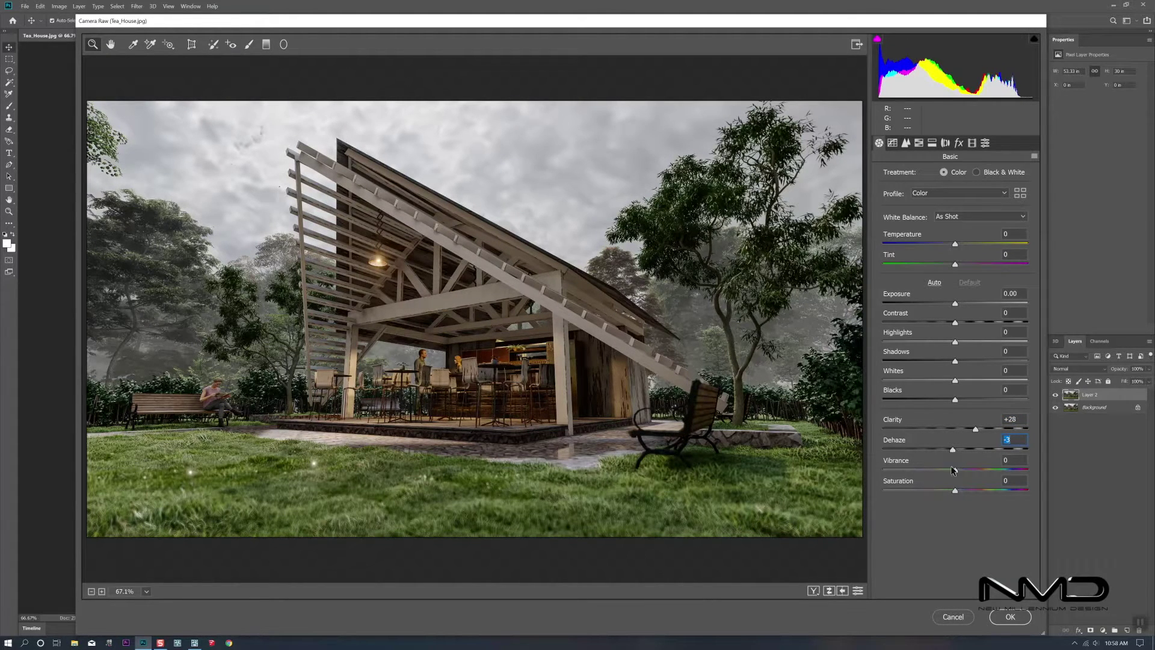
drag(955, 490, 960, 471)
click(955, 471)
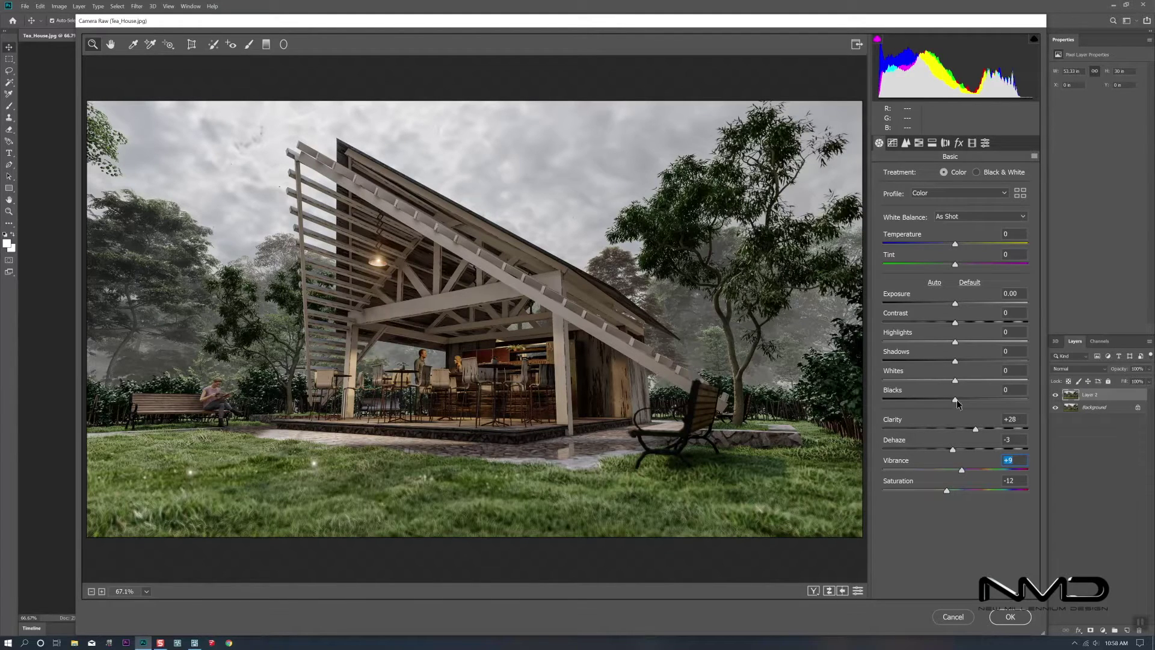
- Set the Camera Raw tones to Blacks -7, Shadows +62, Highlights -41, Whites +38 and Contrast -6, with Temperature at +1
drag(956, 399, 950, 402)
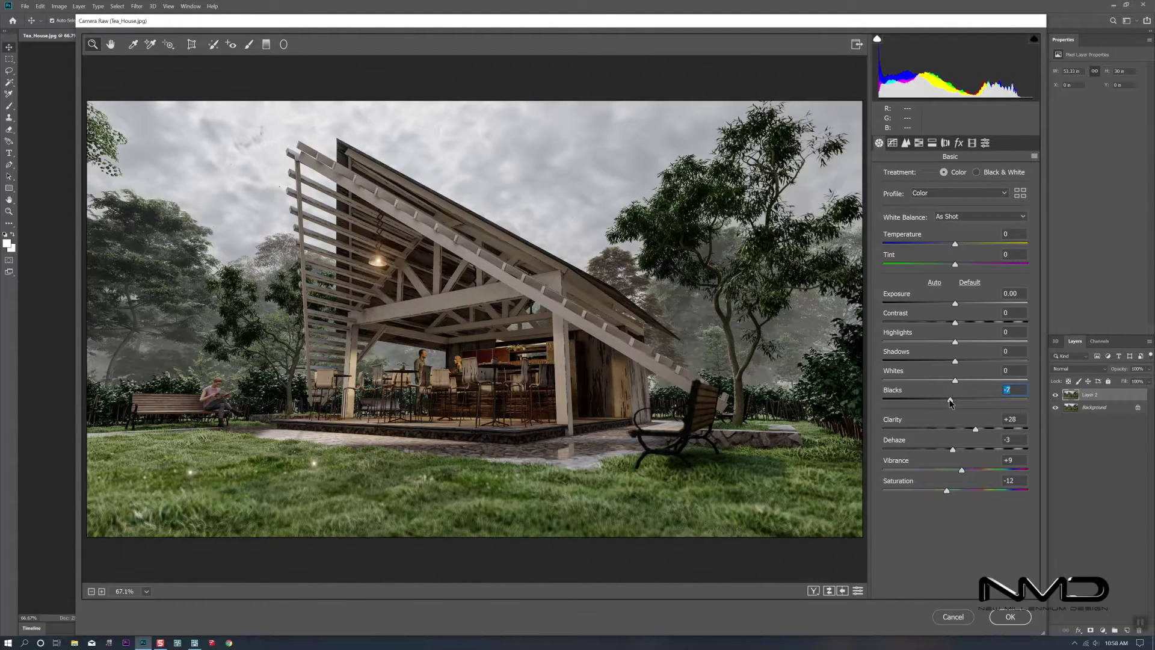
drag(956, 361, 913, 341)
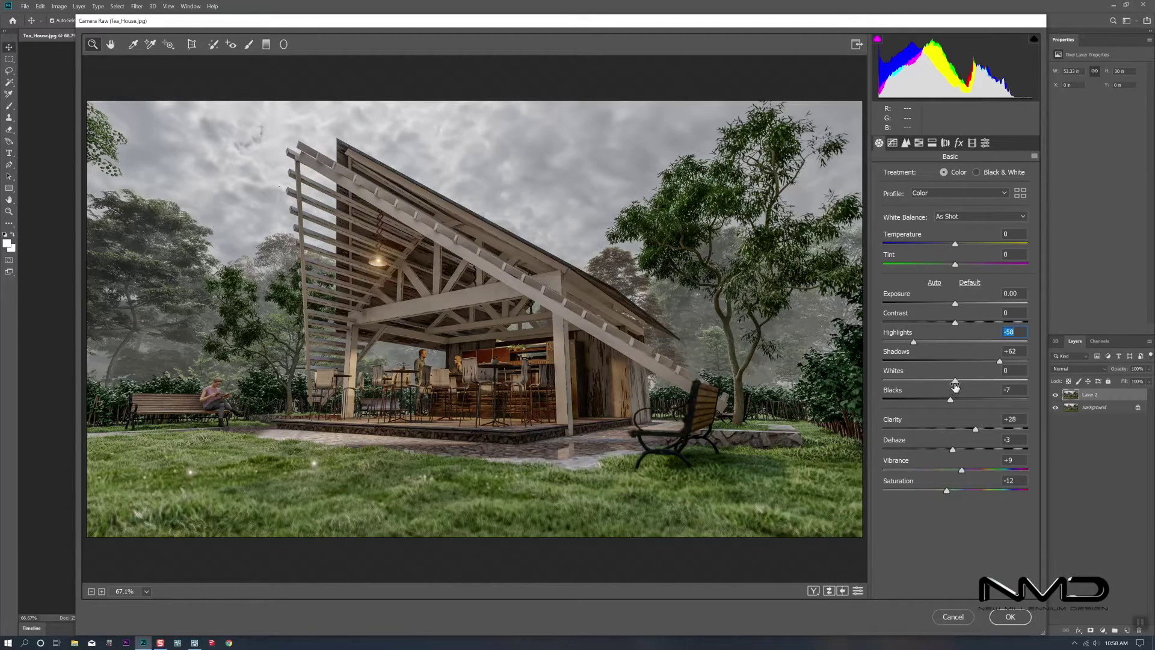
drag(954, 382, 982, 386)
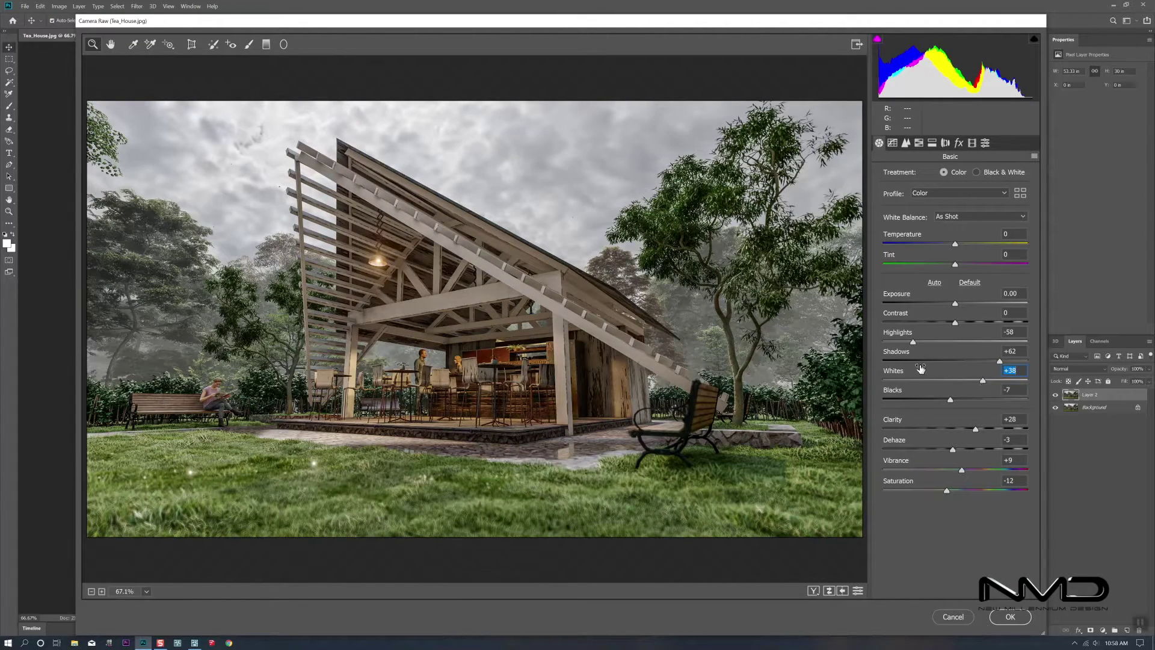
drag(913, 341, 950, 323)
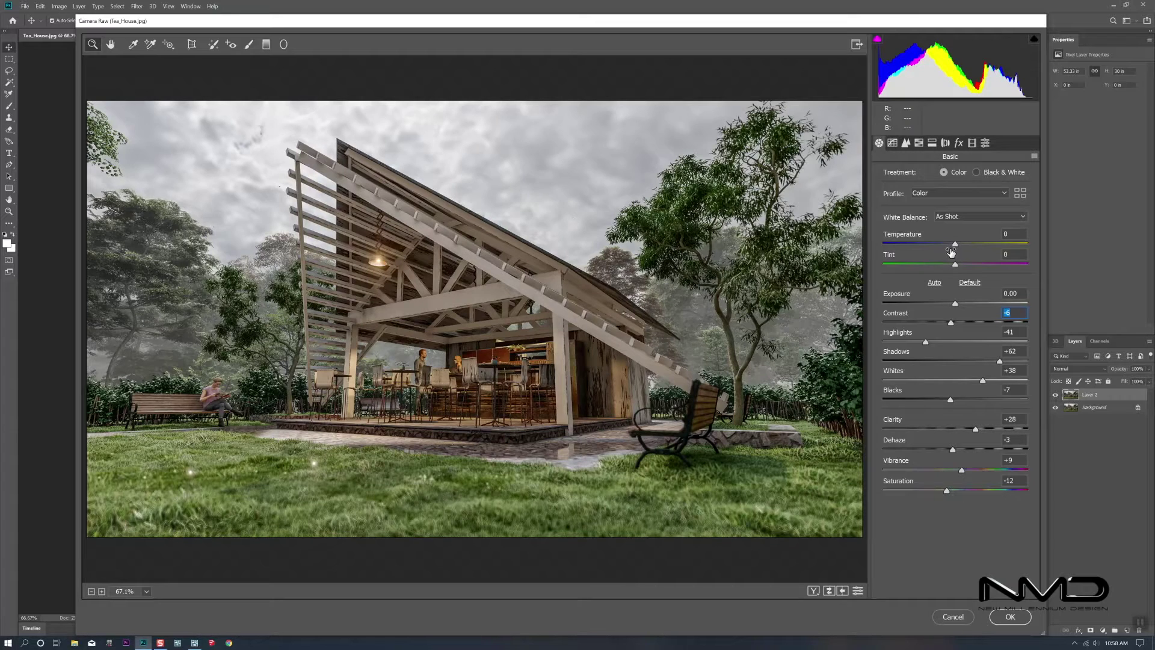
drag(955, 244, 956, 244)
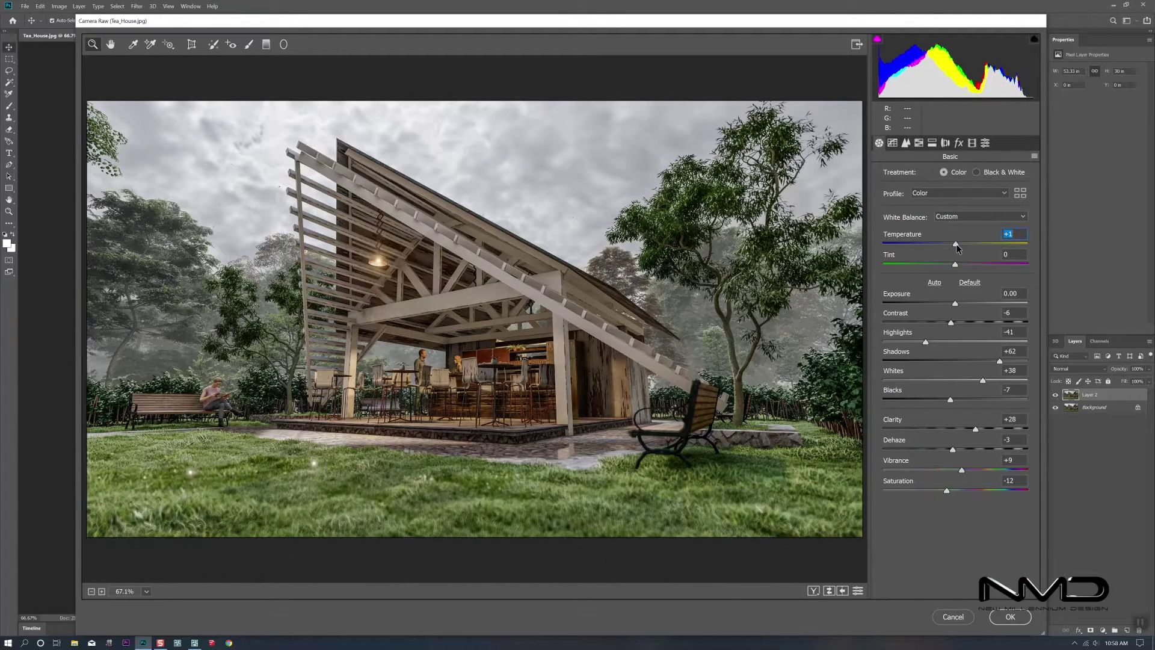
- Preview the Artistic and Modern Camera Raw profiles and use Modern 02 with an Amount of 49
click(1020, 192)
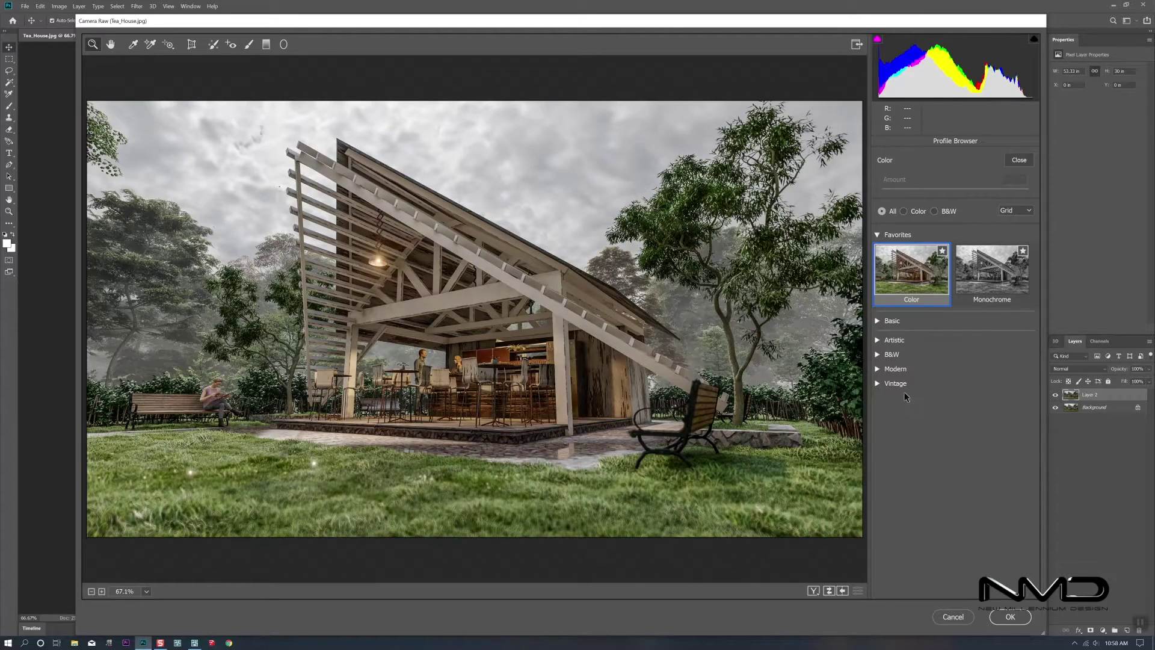
click(877, 340)
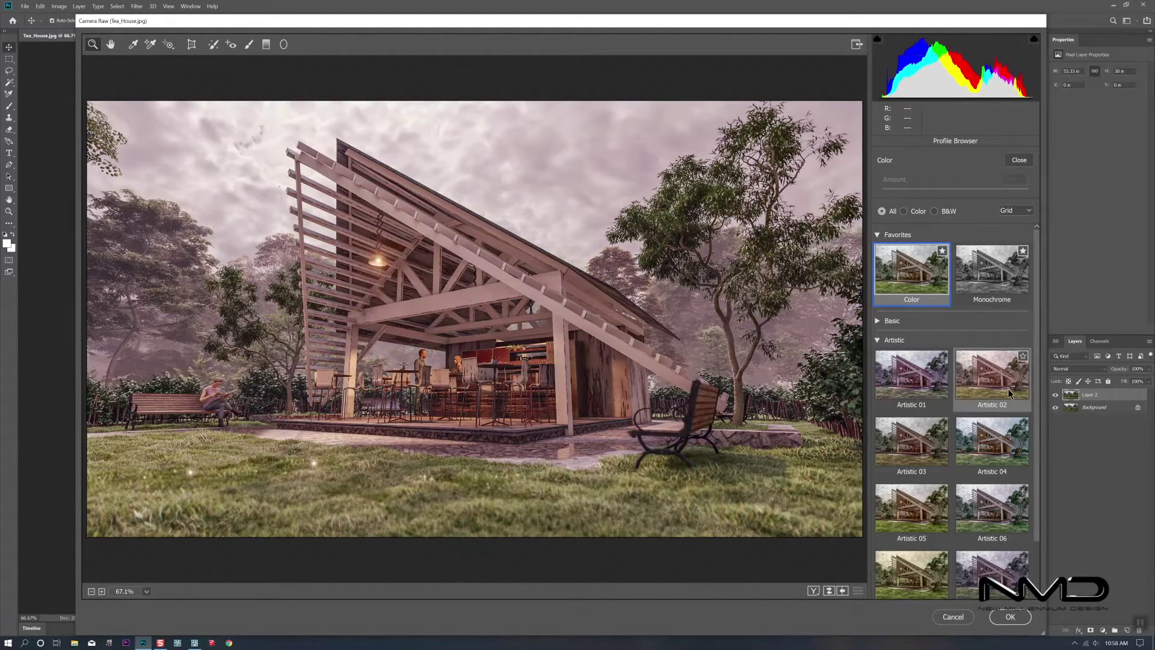
scroll(975, 421, down, 2)
click(895, 572)
scroll(988, 376, down, 2)
scroll(988, 376, down, 2)
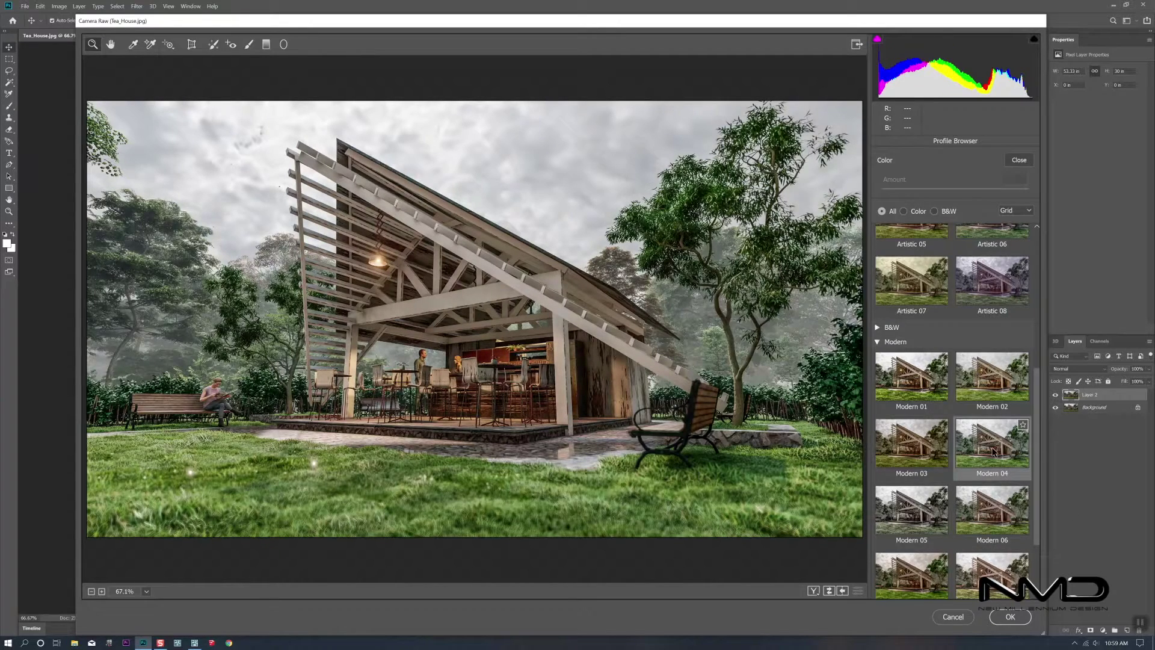
click(980, 387)
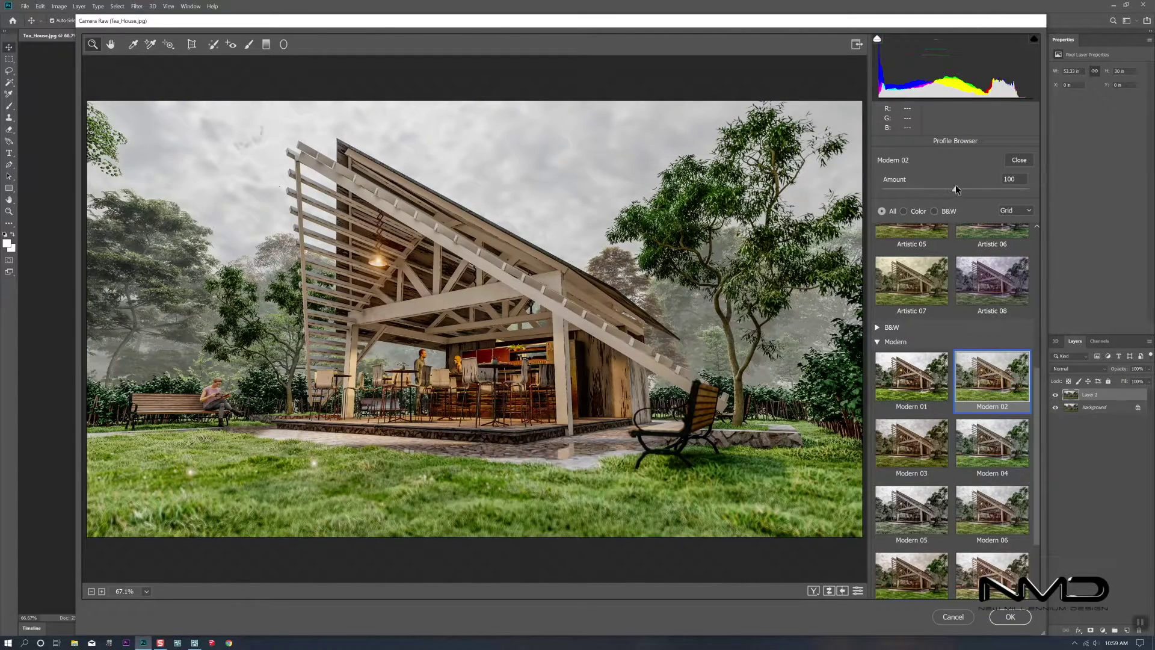
drag(956, 190, 919, 191)
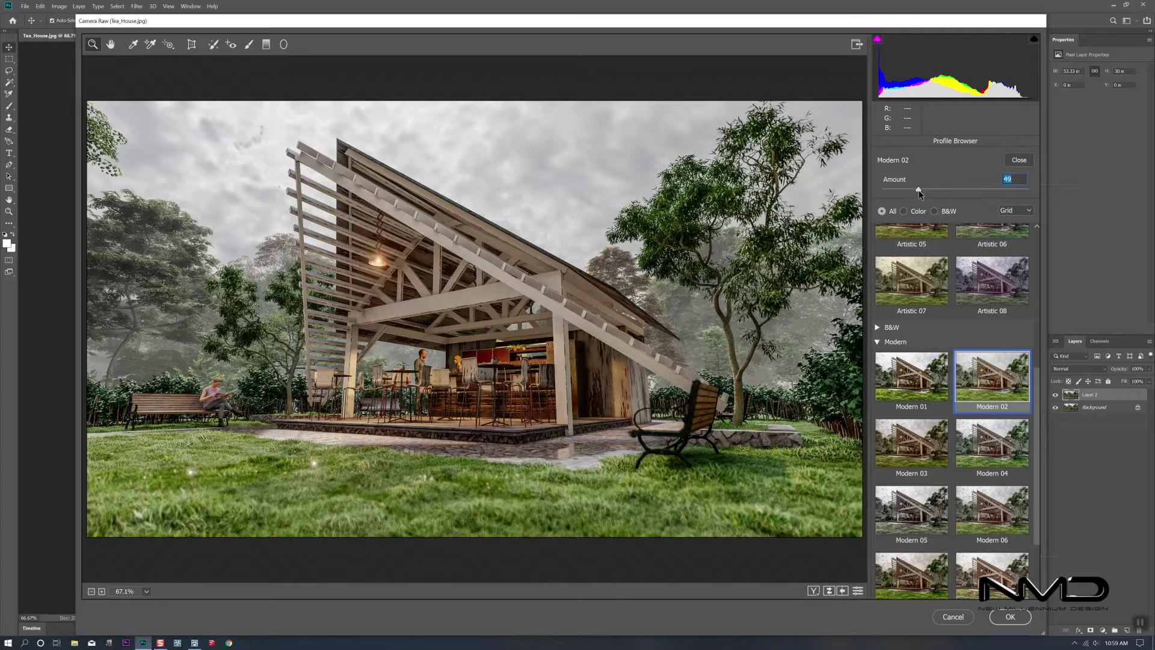
click(1019, 160)
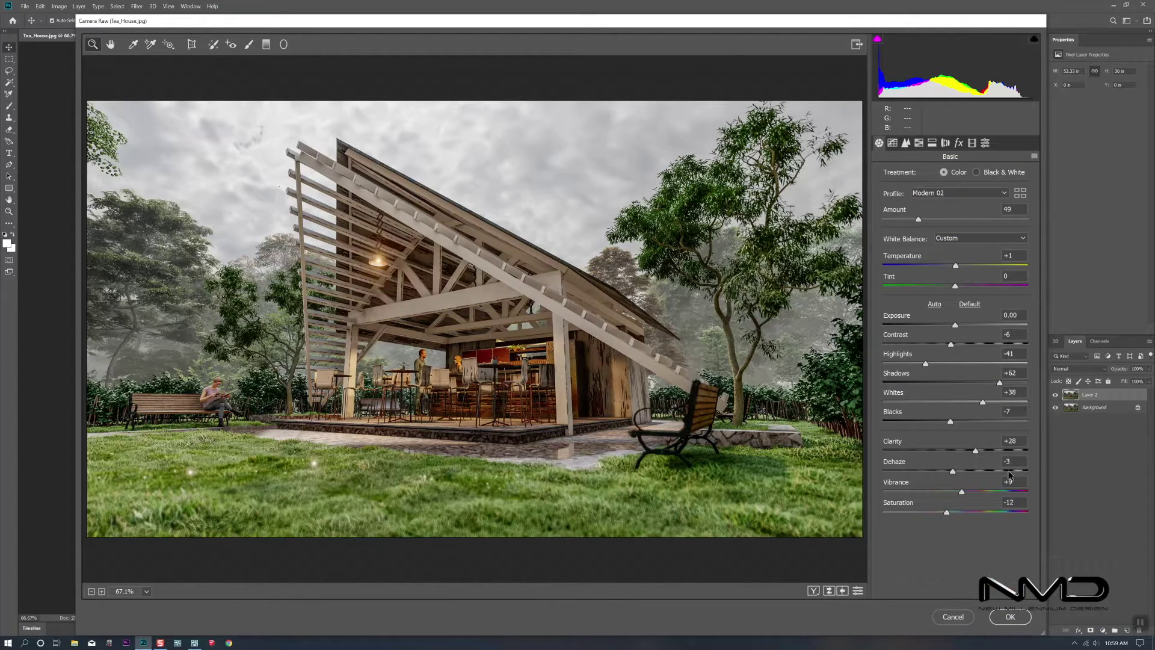
- Refine Vibrance to +13, Dehaze to +1 and Whites to +45, and apply the Camera Raw Filter
drag(962, 489, 956, 475)
click(952, 471)
mouse_move(983, 401)
mouse_down()
mouse_move(997, 403)
mouse_move(988, 404)
mouse_up()
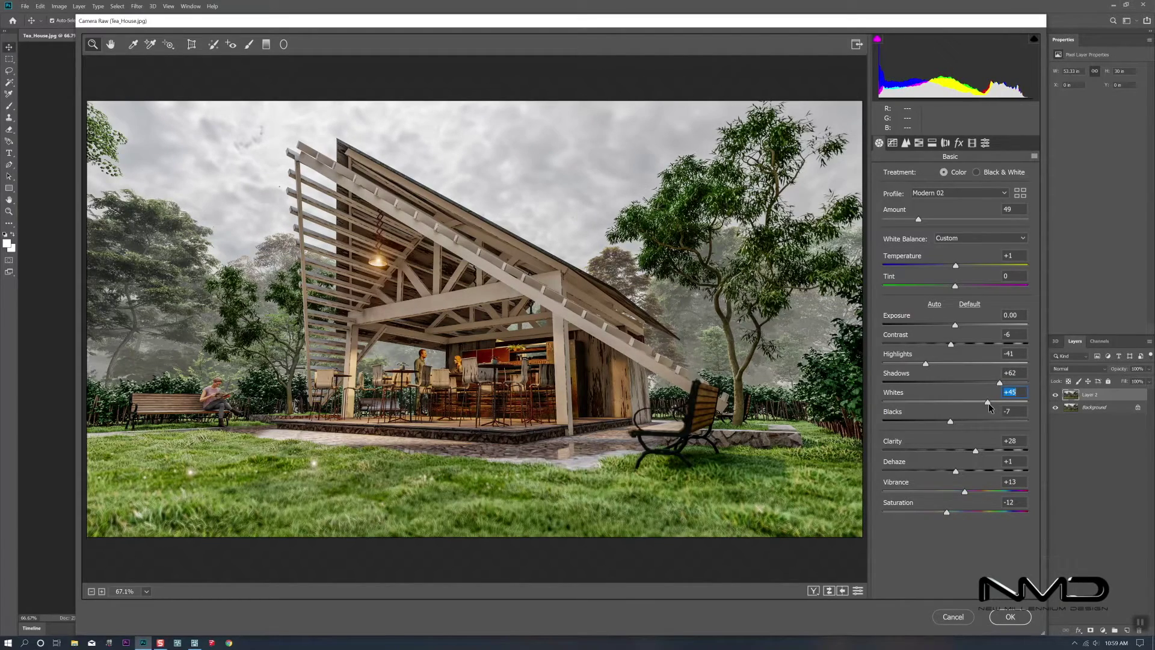
click(1012, 624)
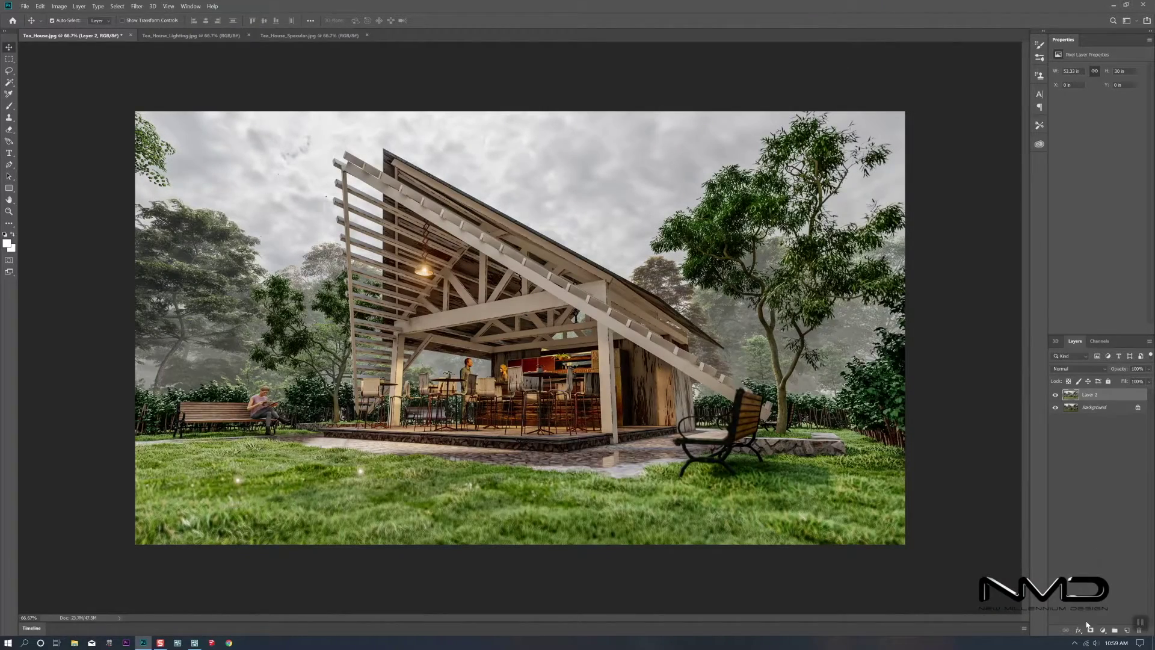
- Add a Selective Color adjustment with Reds at Cyan -23, Magenta +7, Yellow +4 and Black -6, and compare the image with and without it
click(1104, 634)
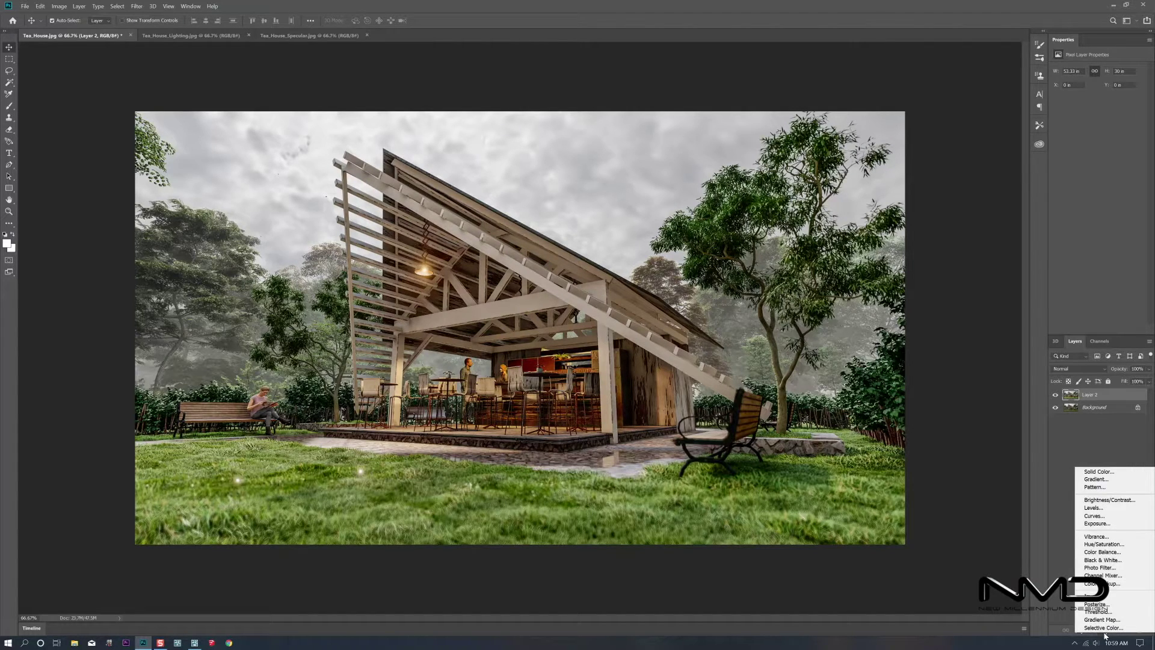
click(1094, 627)
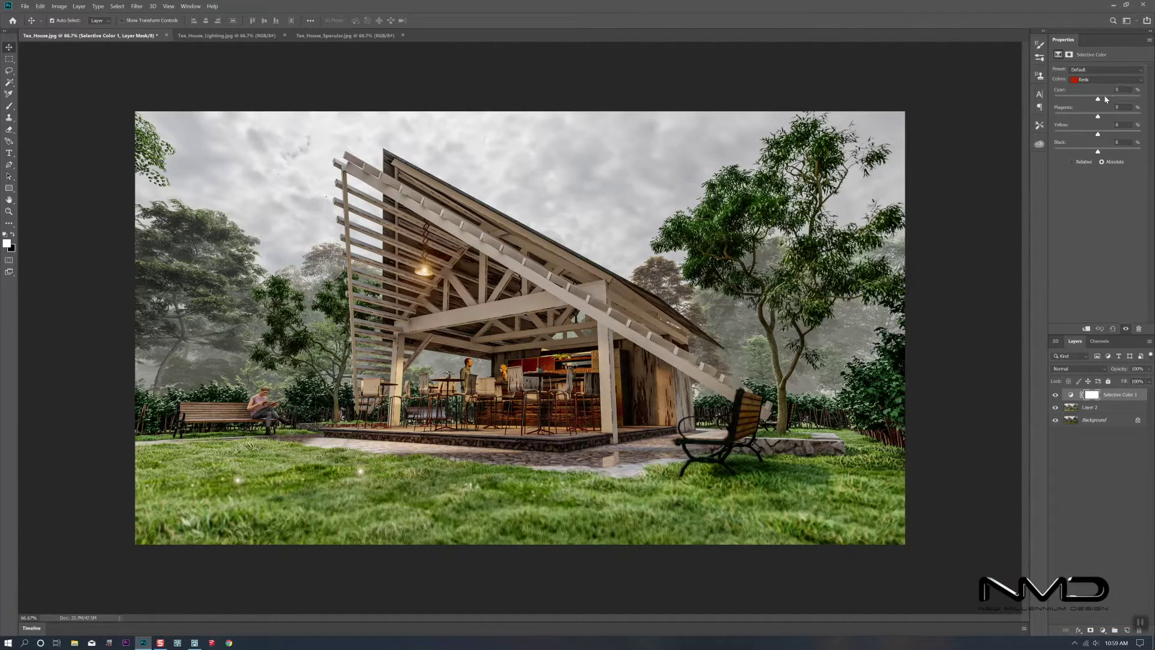
drag(1092, 100, 1083, 98)
drag(1098, 118, 1094, 153)
drag(1095, 152, 1096, 153)
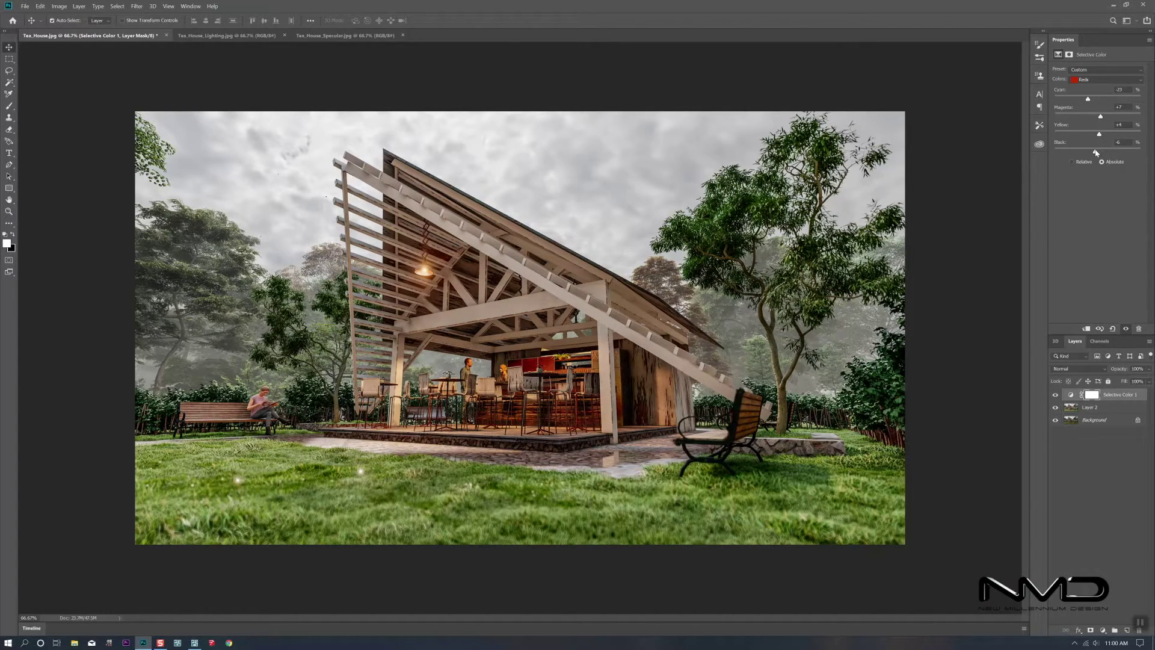
click(1056, 395)
click(1056, 396)
- Add a Color Balance adjustment above Layer 2 with midtones at Cyan-Red +2 and Yellow-Blue -2, and compare its effect
click(1101, 410)
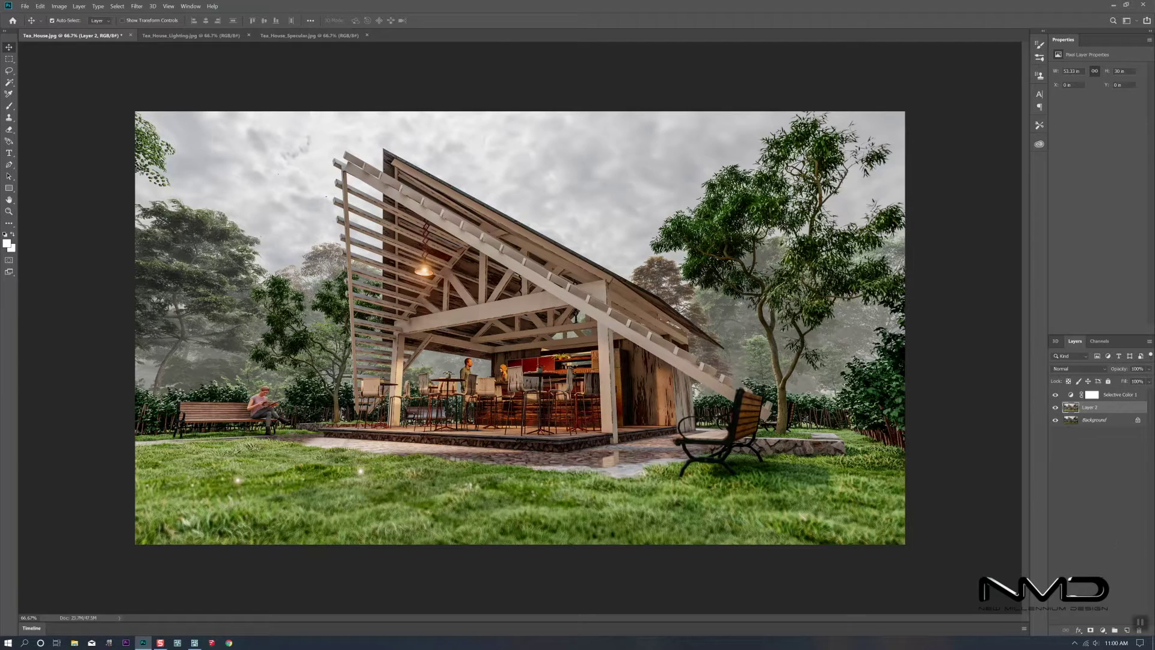
click(1104, 629)
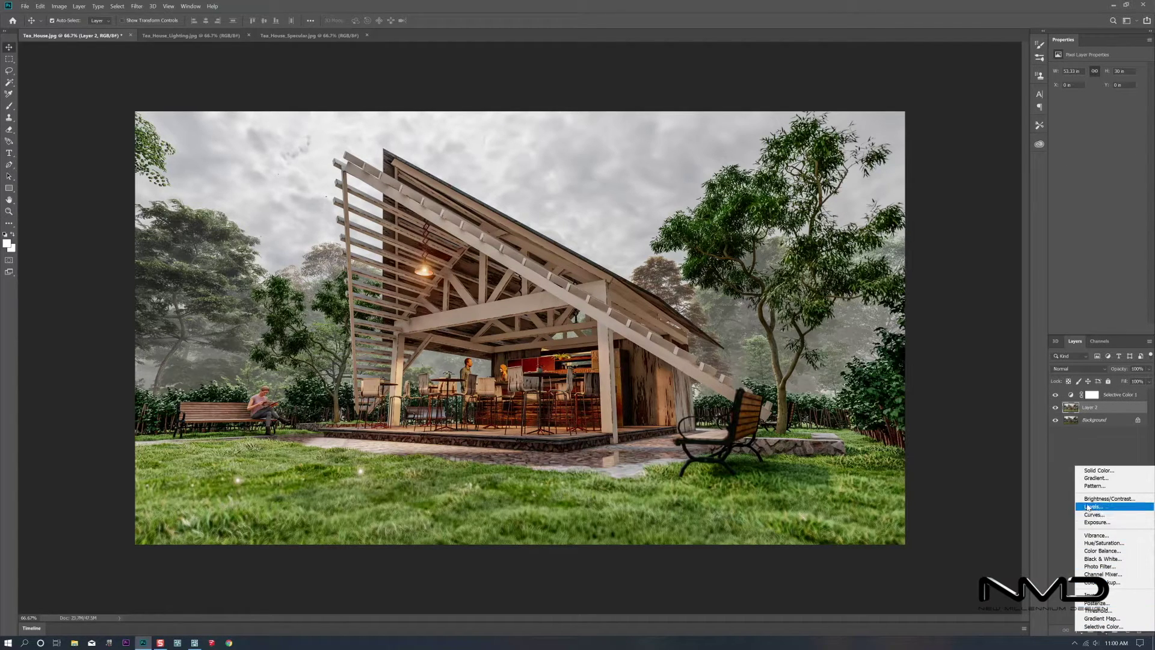
click(1093, 552)
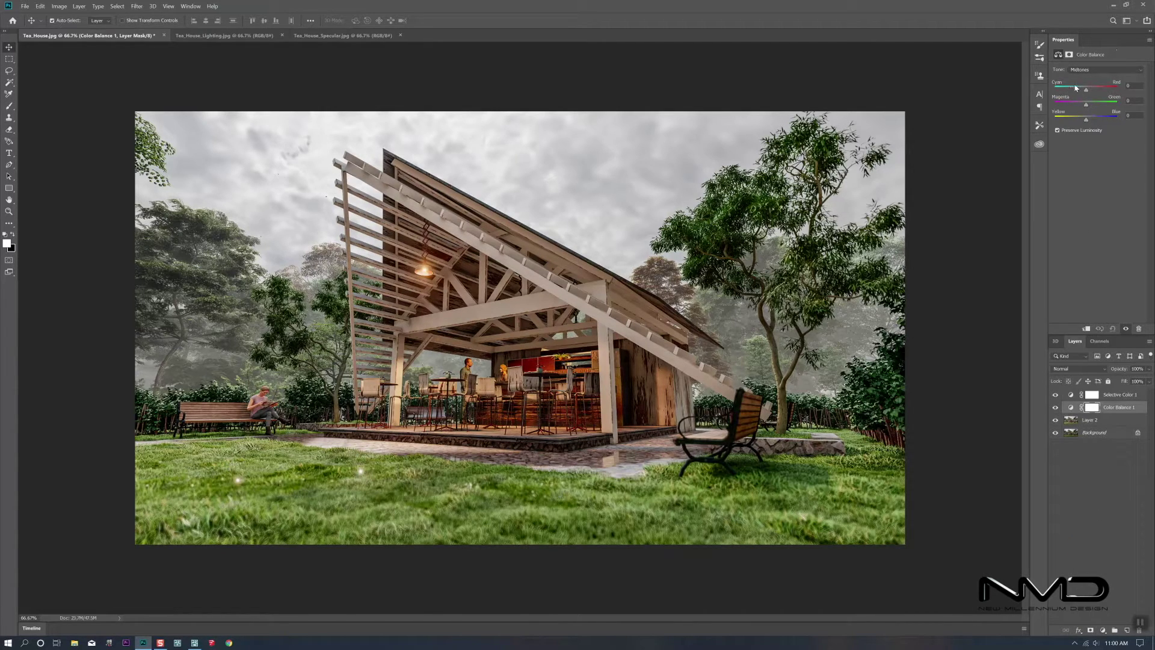
drag(1088, 93, 1090, 91)
drag(1085, 121, 1086, 121)
drag(1089, 92, 1088, 92)
drag(1089, 92, 1087, 94)
click(1056, 409)
click(1055, 408)
click(1071, 407)
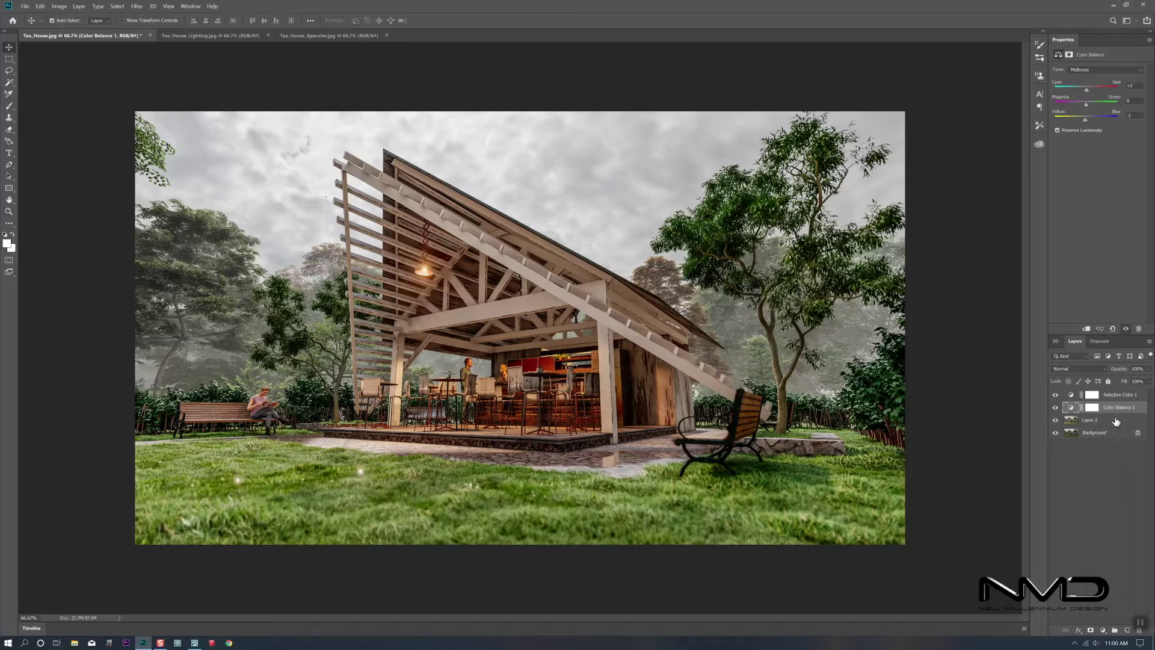
- Add a Brightness/Contrast adjustment directly above Layer 2 and slightly raise its brightness and contrast
click(1115, 421)
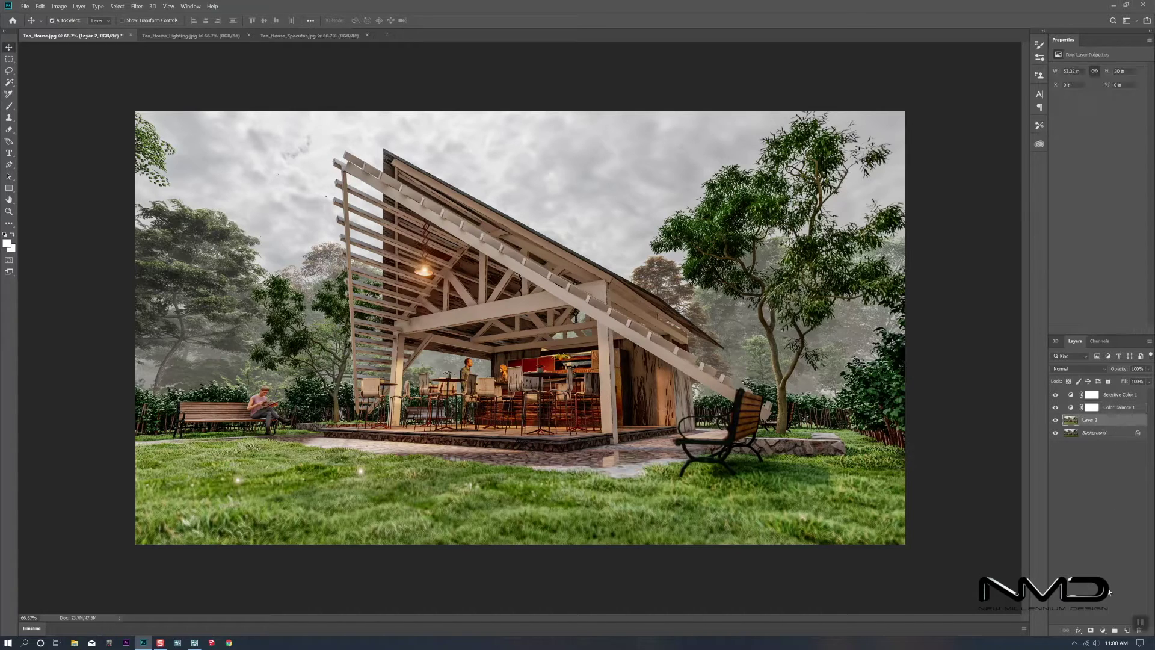
click(1103, 631)
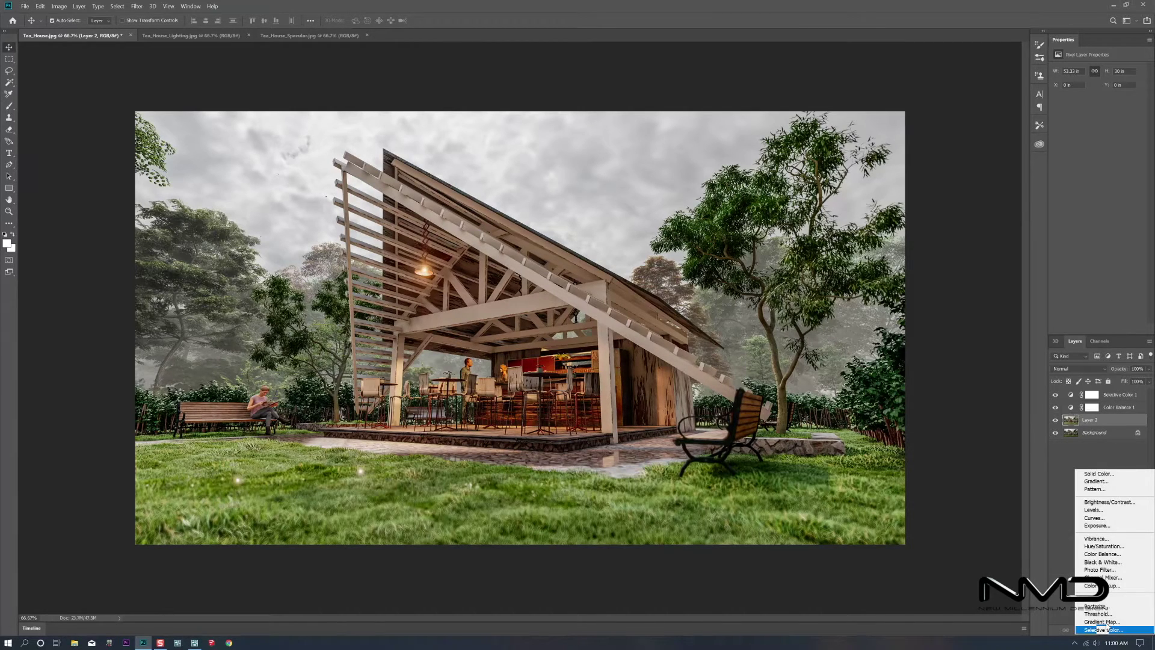
click(1106, 502)
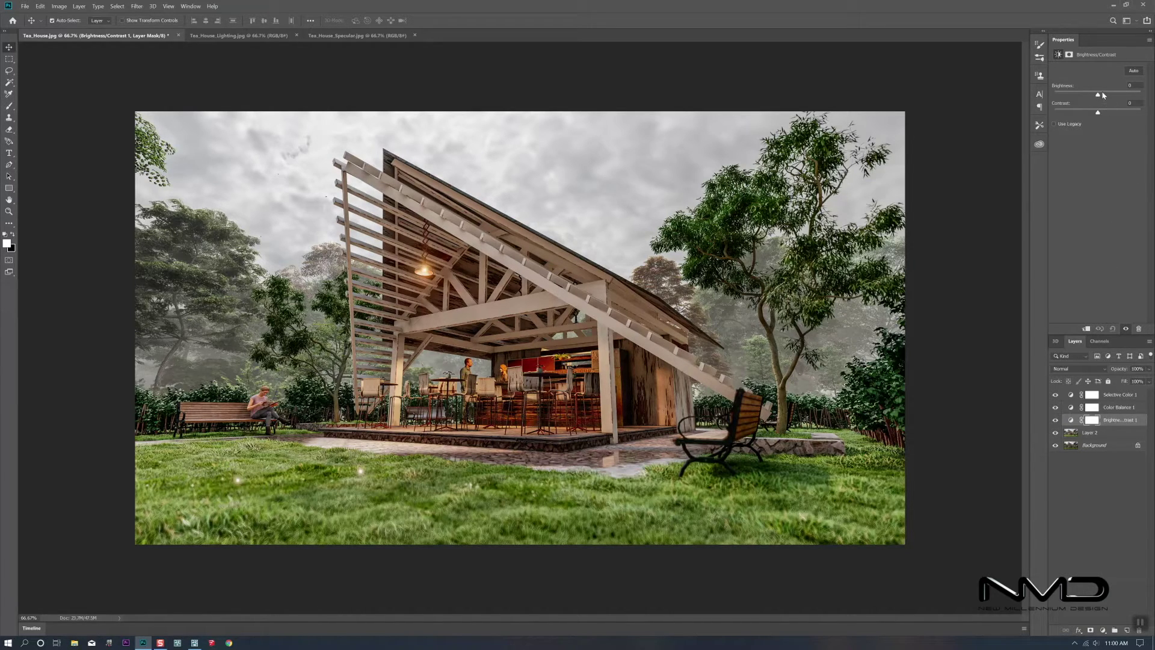
drag(1098, 94, 1100, 95)
mouse_move(1099, 114)
mouse_down()
mouse_move(1087, 115)
mouse_move(1101, 100)
mouse_up()
- Add a Hue/Saturation adjustment directly above Layer 2 with Saturation lowered to about -6, and compare the image with and without it
click(1106, 435)
click(1102, 630)
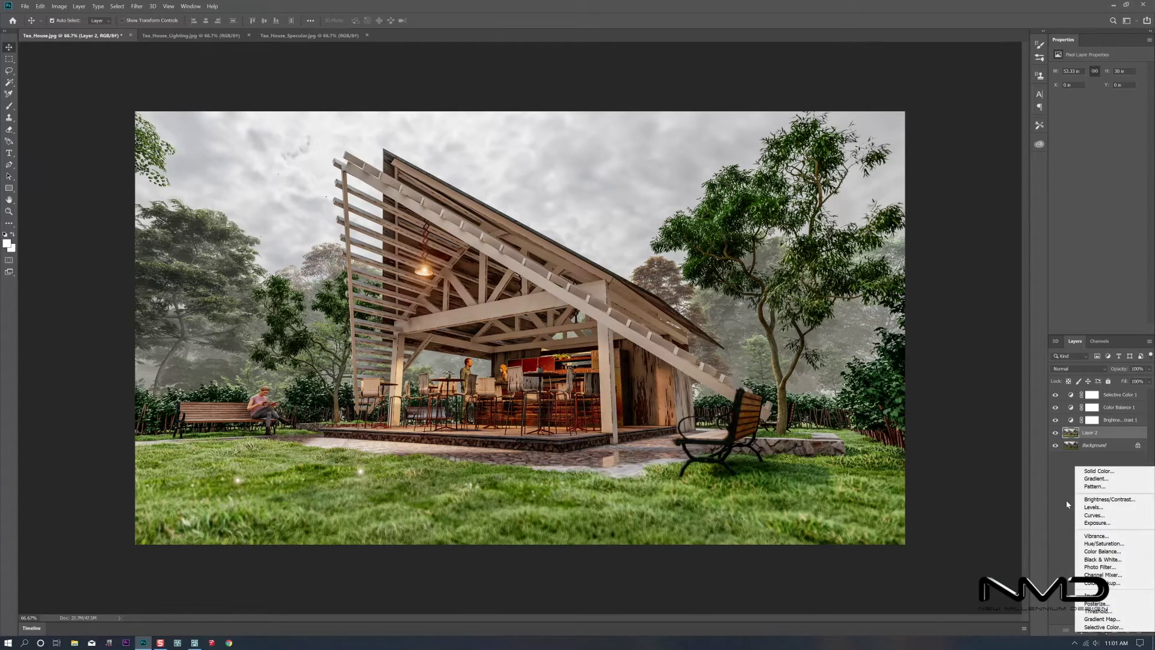
click(1106, 545)
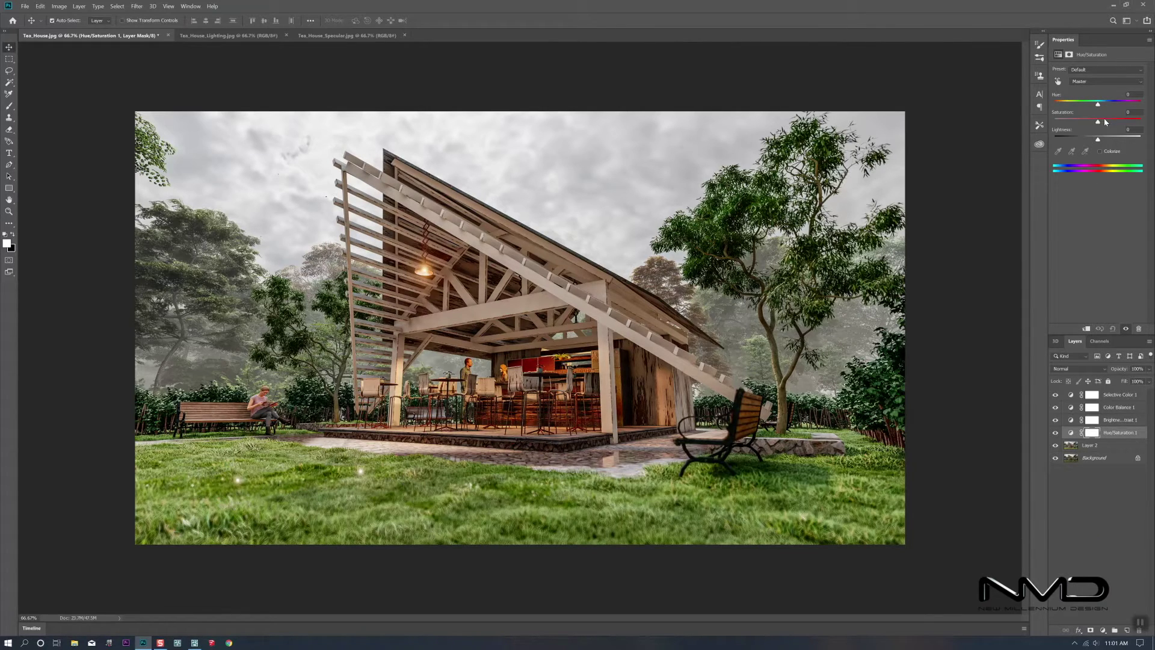
mouse_move(1099, 123)
mouse_down()
mouse_move(1078, 124)
mouse_move(1096, 123)
mouse_up()
click(1057, 433)
click(1057, 433)
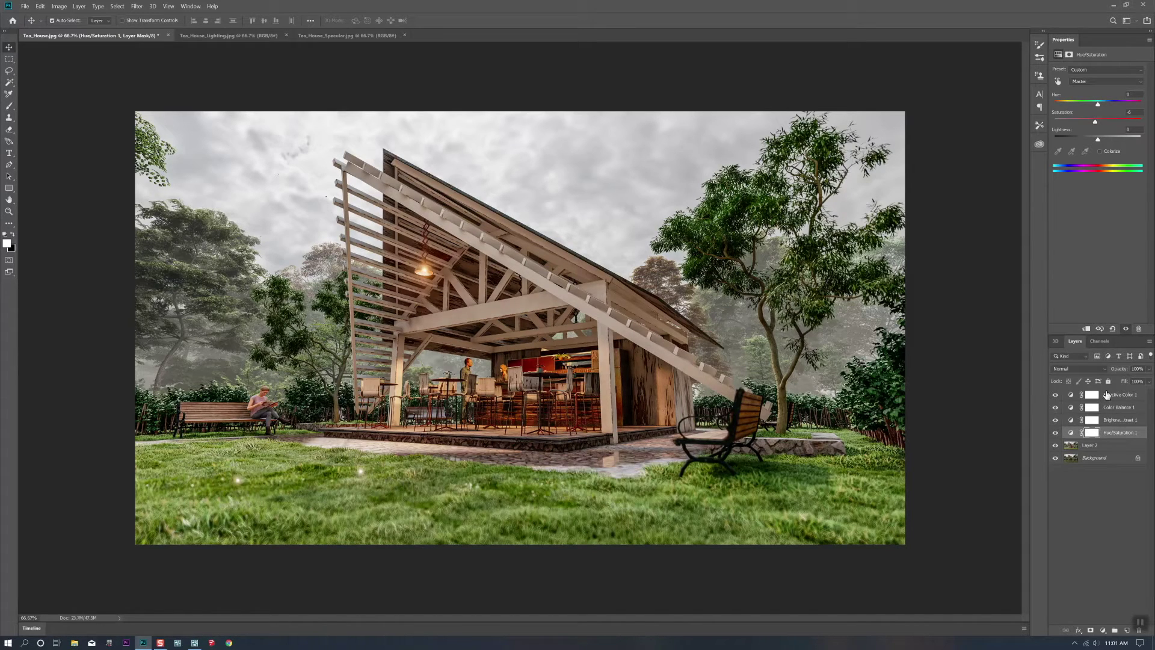
- Group Layer 2 and all four adjustment layers under the default group name, and compare the graded image with the original Background
click(1099, 447)
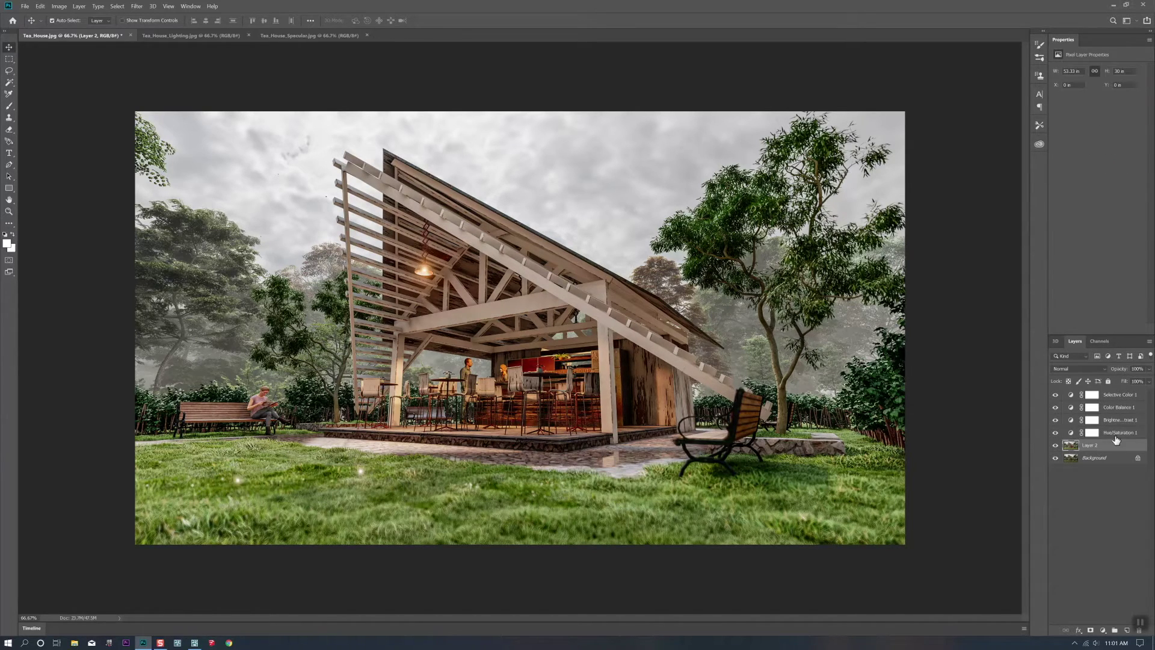
shift+click(1114, 396)
right_click(1114, 396)
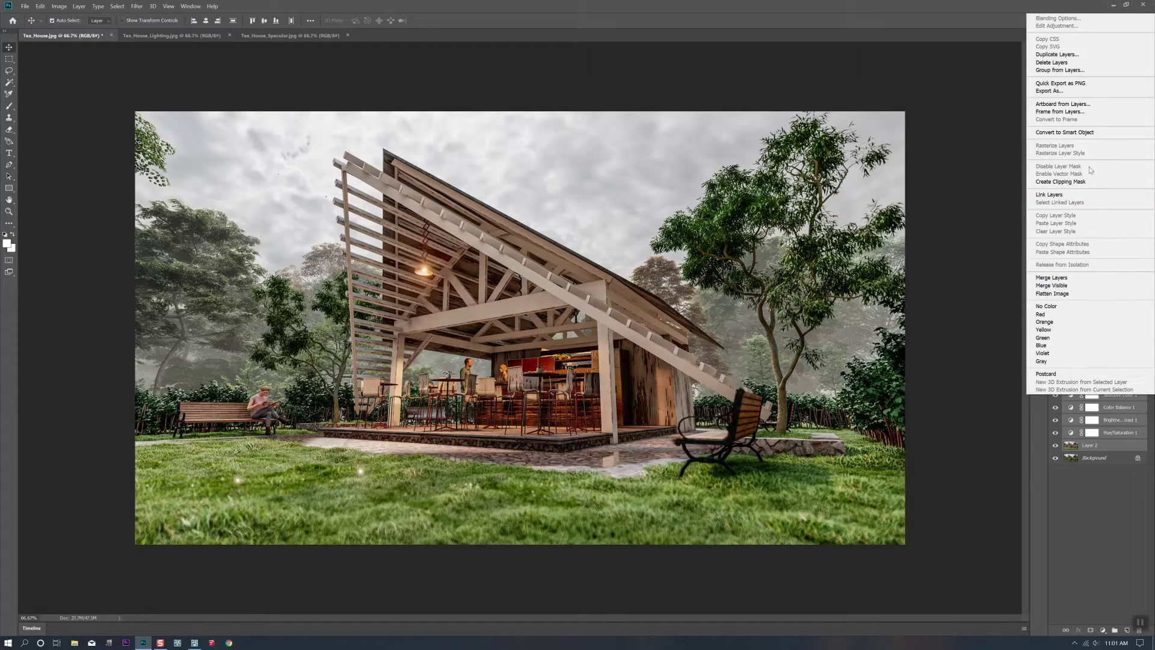
click(1074, 71)
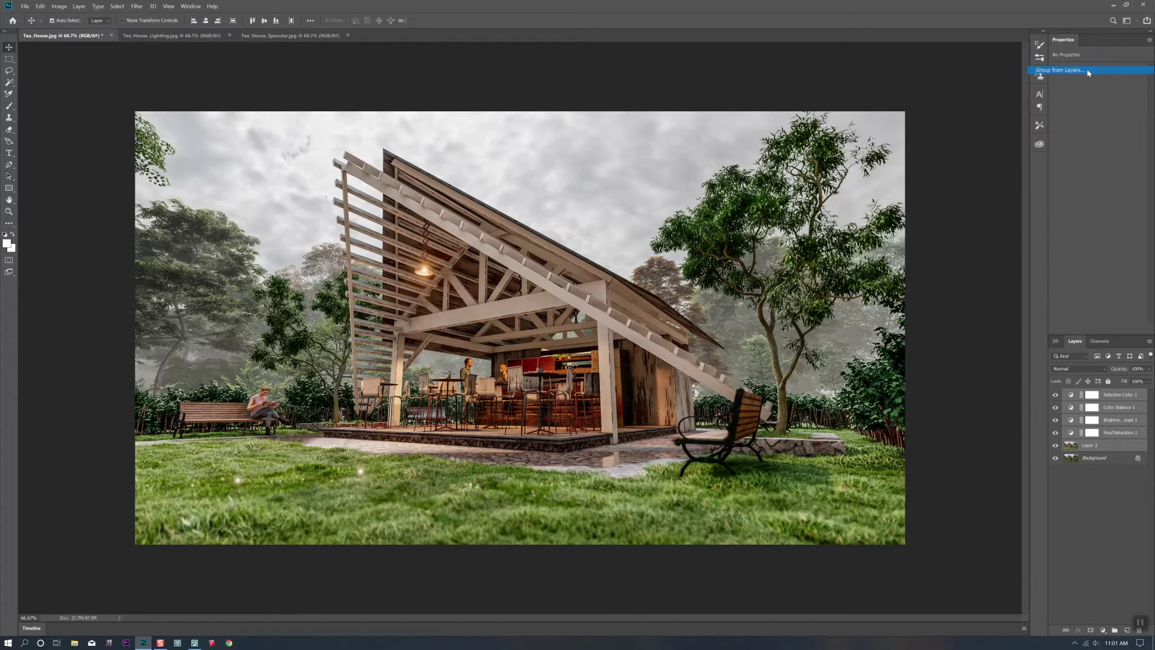
key(Return)
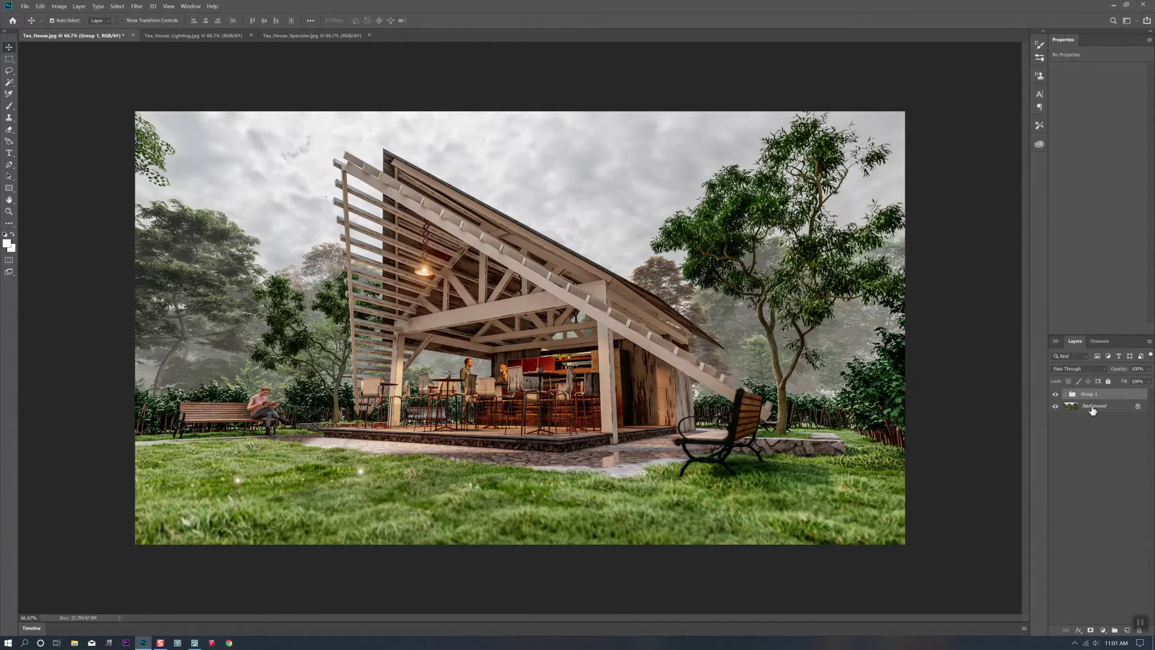
click(1055, 394)
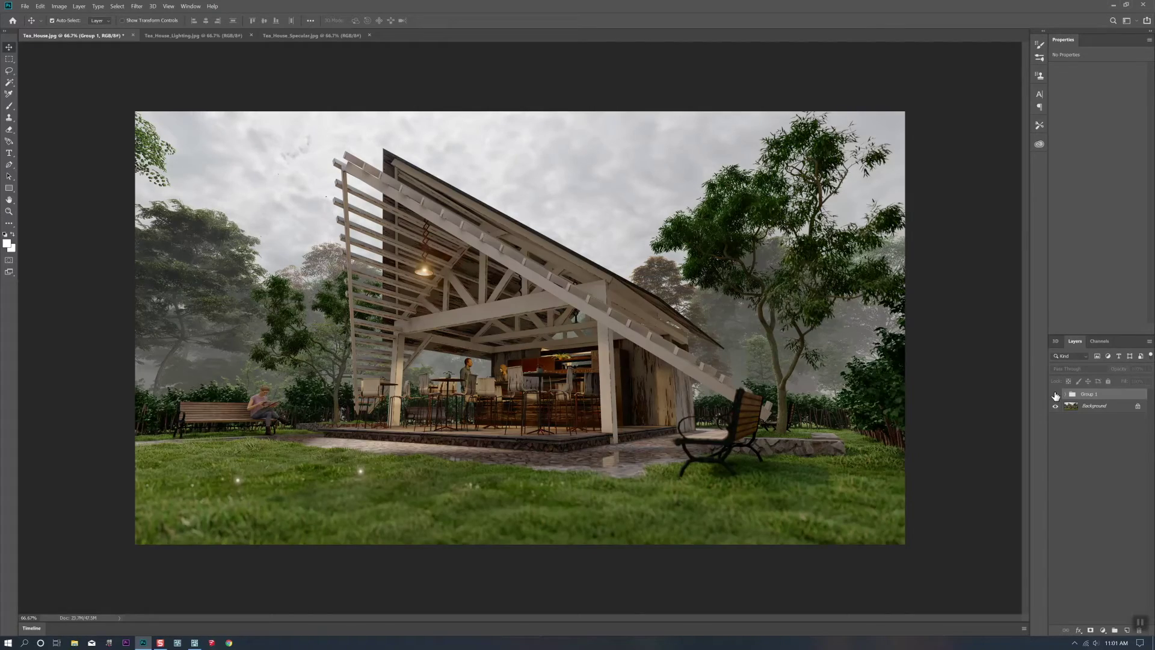
click(1055, 395)
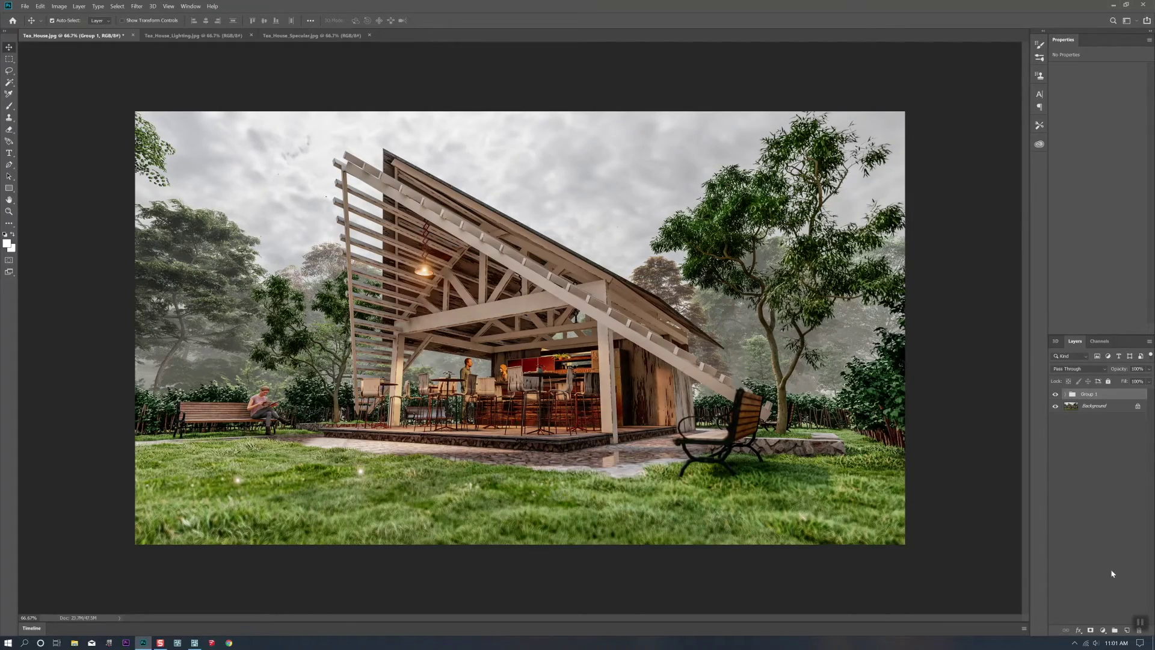